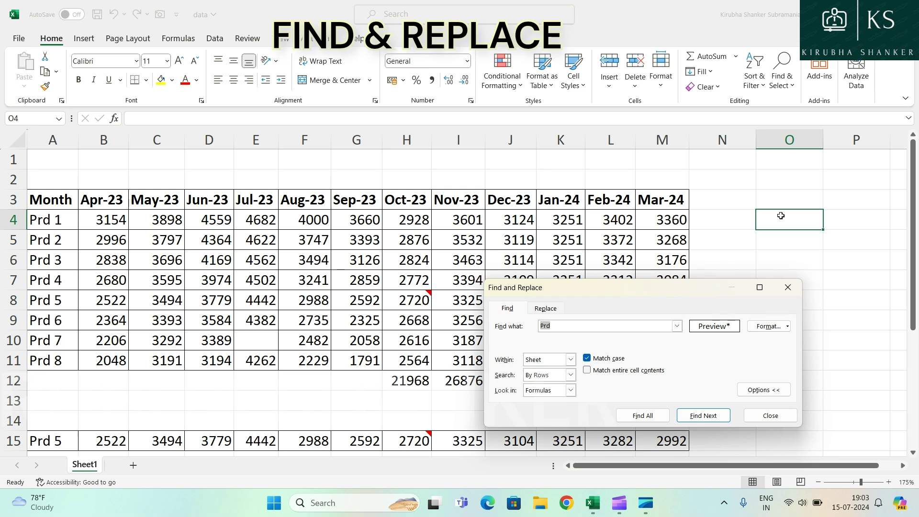
Step: Reopen the Find dialog and place it over the middle of the data table
click(787, 288)
click(795, 93)
click(795, 103)
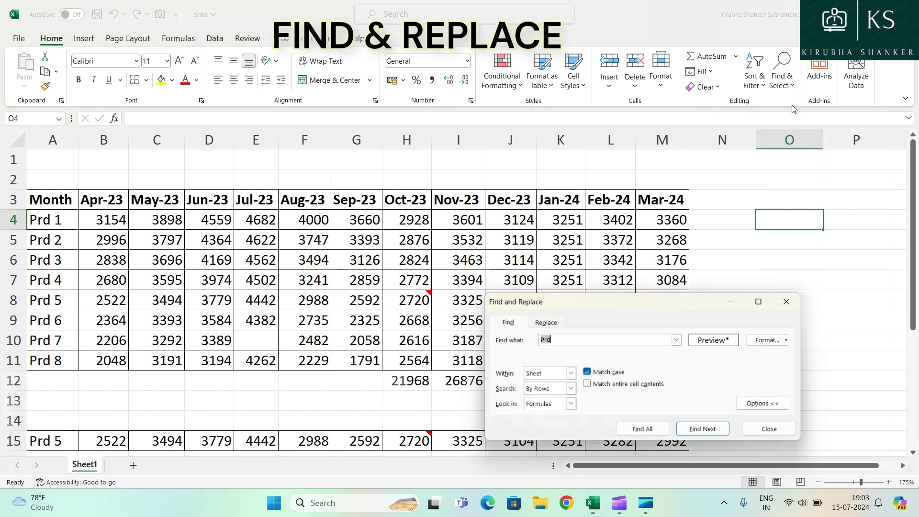
drag(585, 305, 584, 204)
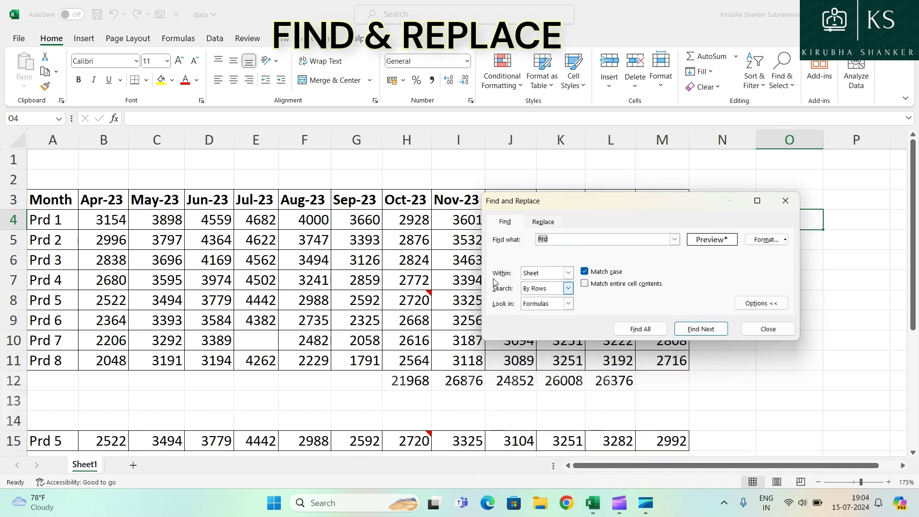
drag(536, 203, 307, 244)
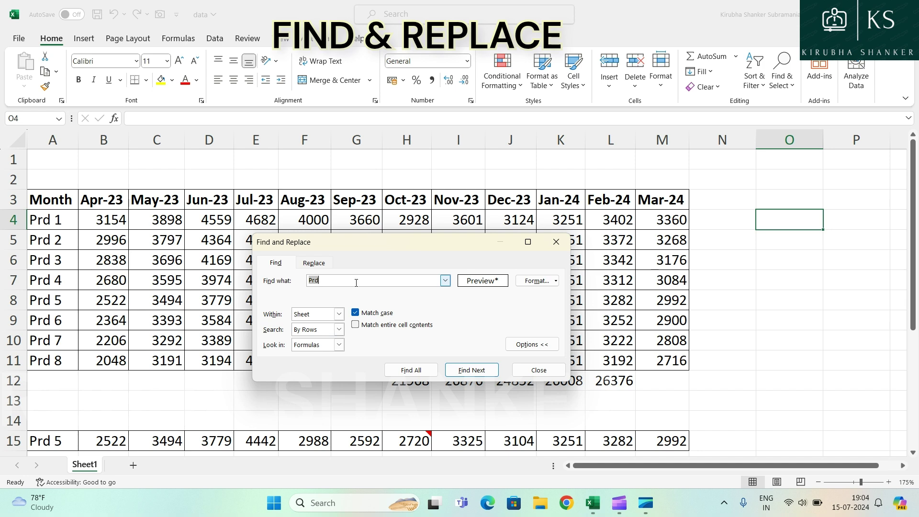
Step: Turn off case matching and set the search text to "Prd 6"
click(356, 314)
click(356, 281)
double_click(371, 281)
click(50, 321)
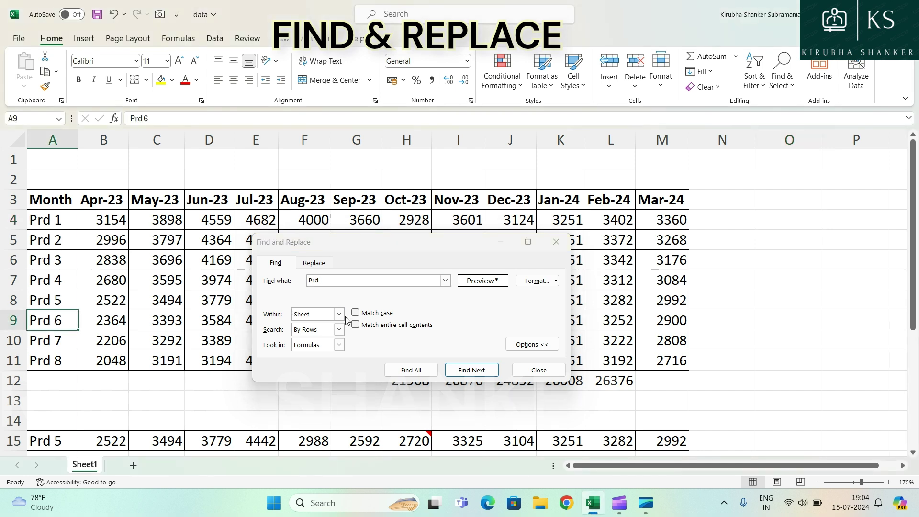
click(342, 284)
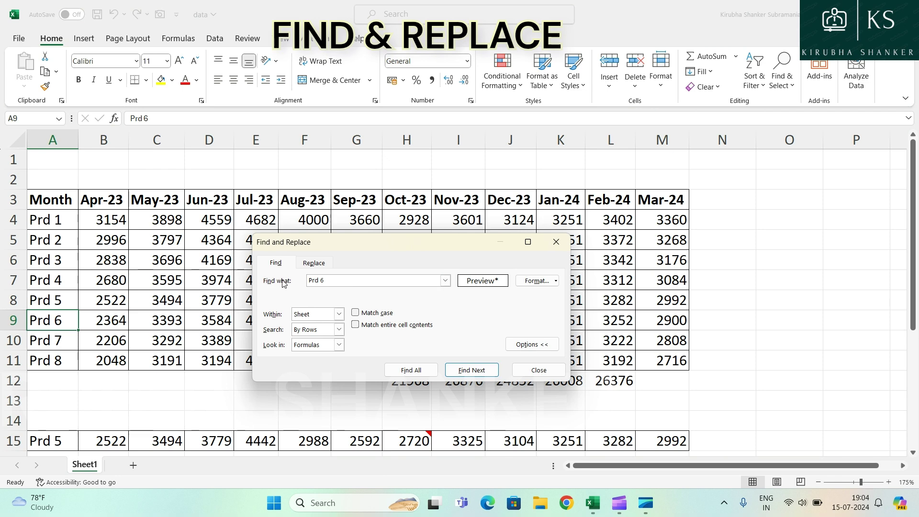
Step: Clear the find format and find the next cell containing "Prd 6"
click(555, 282)
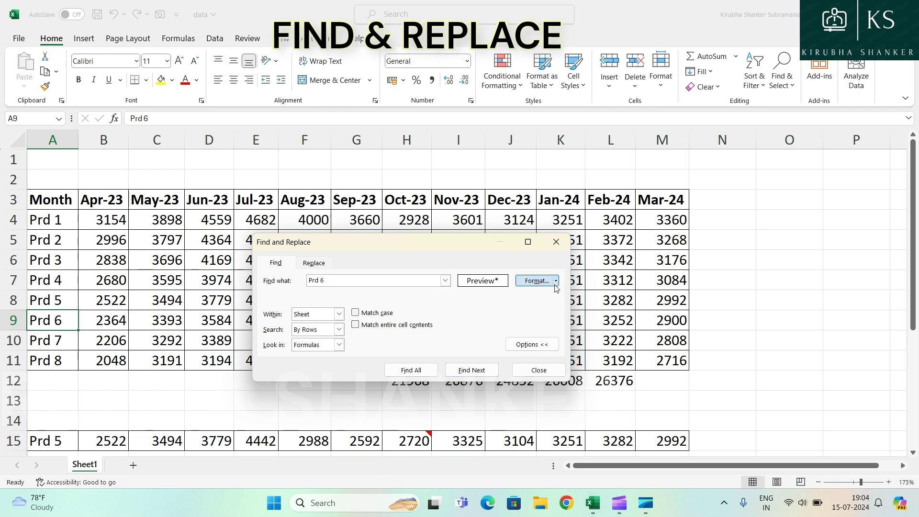
click(564, 332)
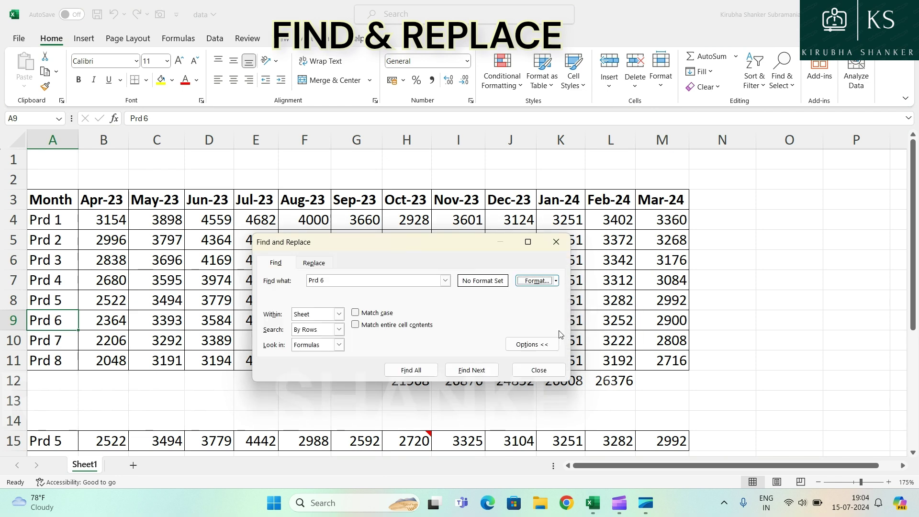
click(358, 284)
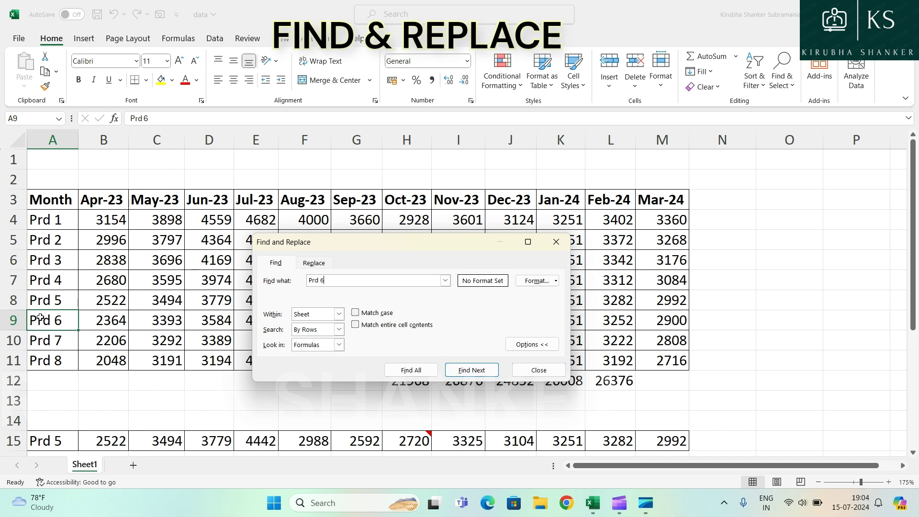
click(468, 369)
Step: Change the search text to "prd" and step through the matching cells one after another
click(345, 281)
drag(332, 278, 307, 280)
text(prd)
click(458, 368)
click(462, 370)
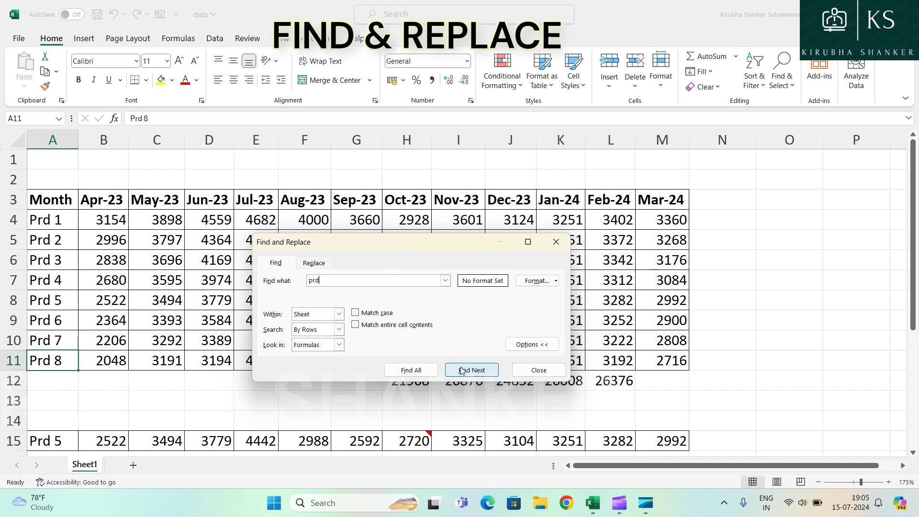
click(462, 370)
click(462, 370)
click(461, 370)
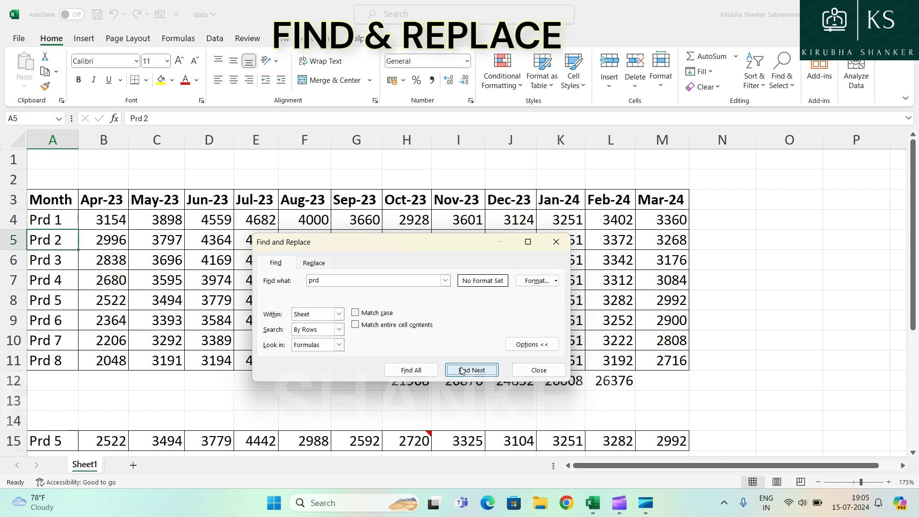
click(461, 370)
click(462, 370)
click(461, 369)
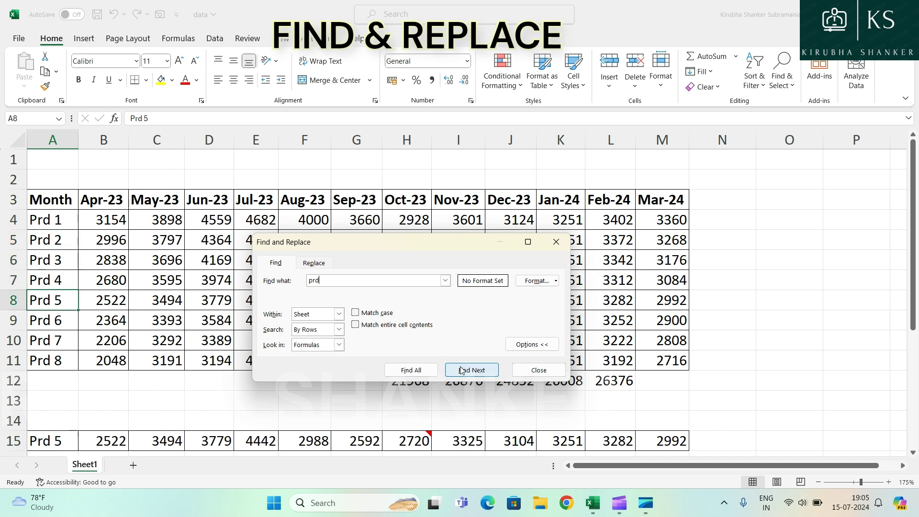
Step: List all matches for "prd" in an enlarged results list and jump between individual matches
click(421, 372)
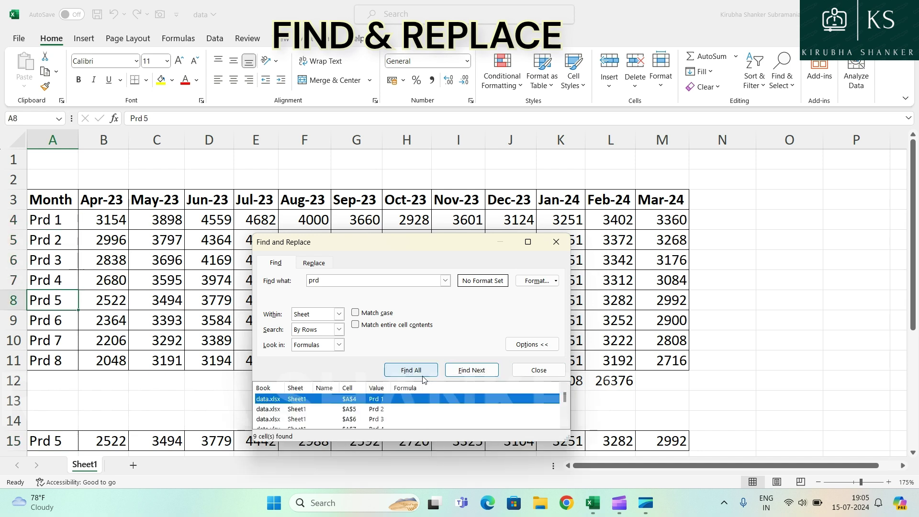
drag(459, 248, 488, 84)
drag(598, 277, 646, 378)
click(375, 265)
click(356, 305)
click(356, 316)
click(335, 275)
click(330, 265)
click(326, 235)
click(320, 244)
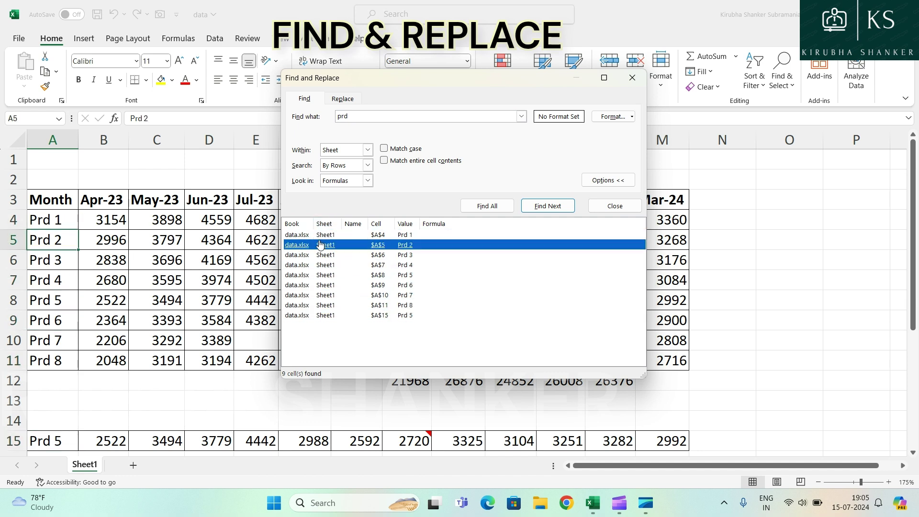
click(321, 265)
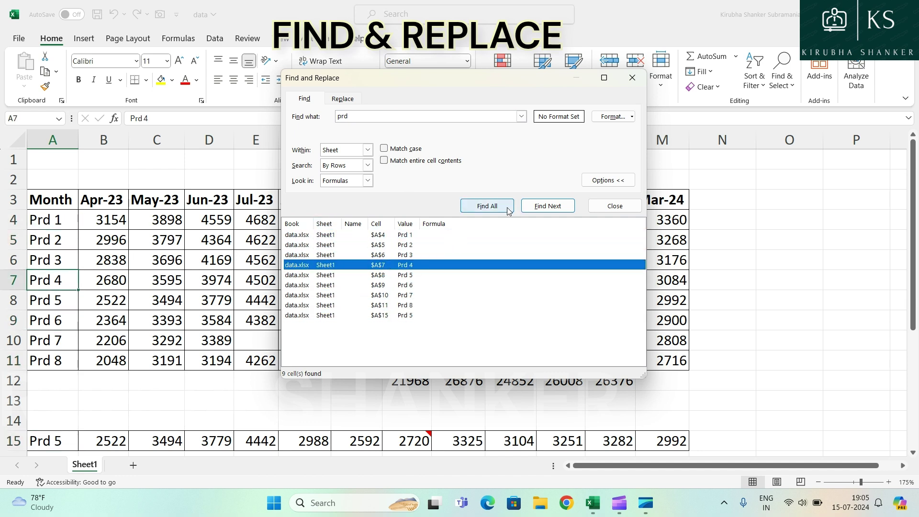
click(555, 208)
click(553, 209)
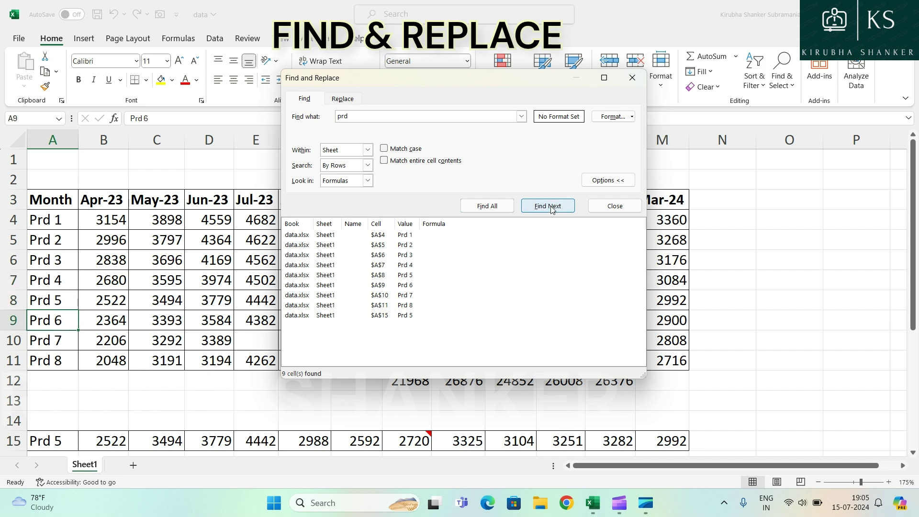
Step: Close the Find dialog and reopen it with the search options expanded
click(609, 181)
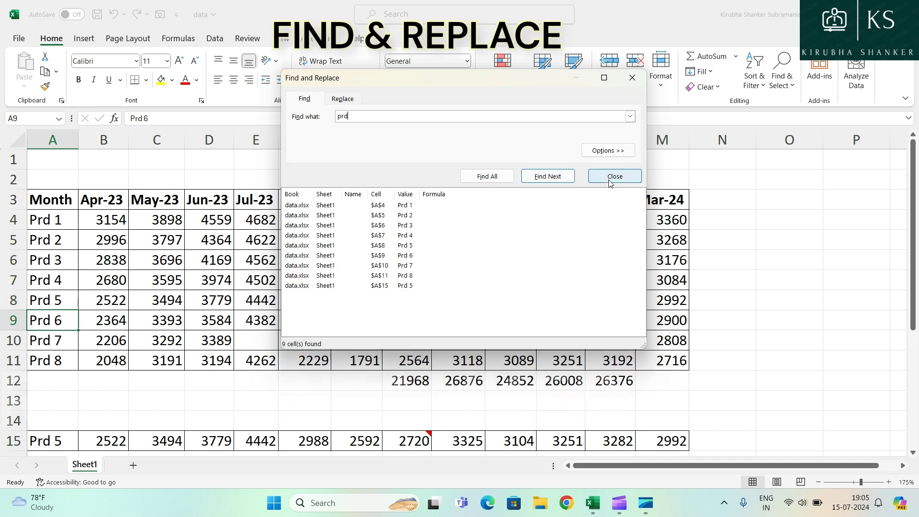
click(612, 178)
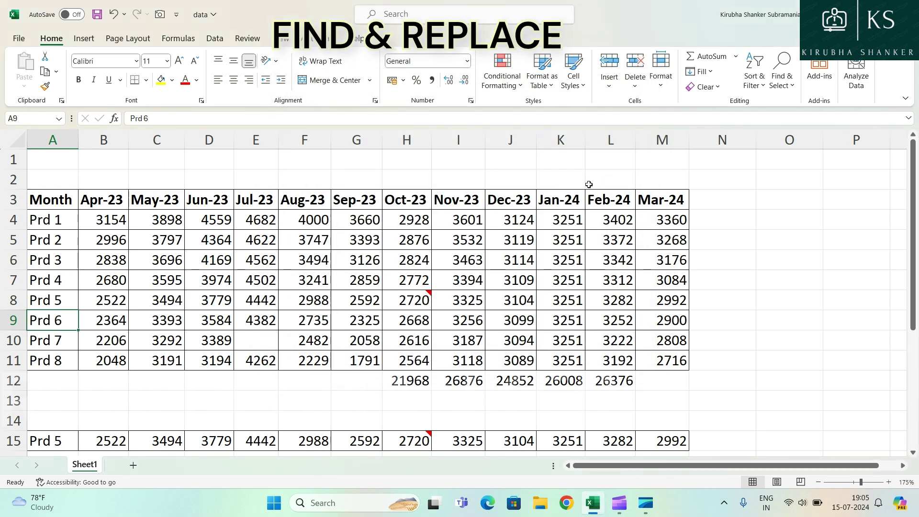
click(782, 71)
click(789, 107)
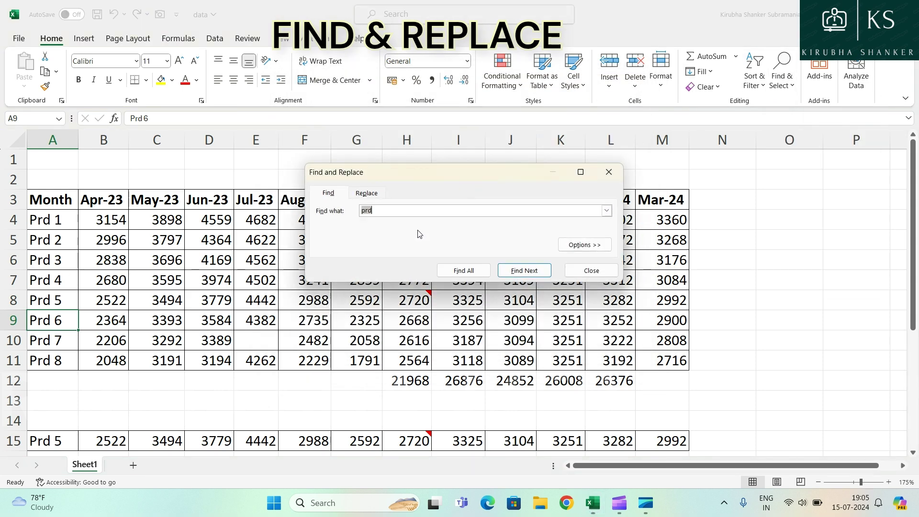
click(570, 246)
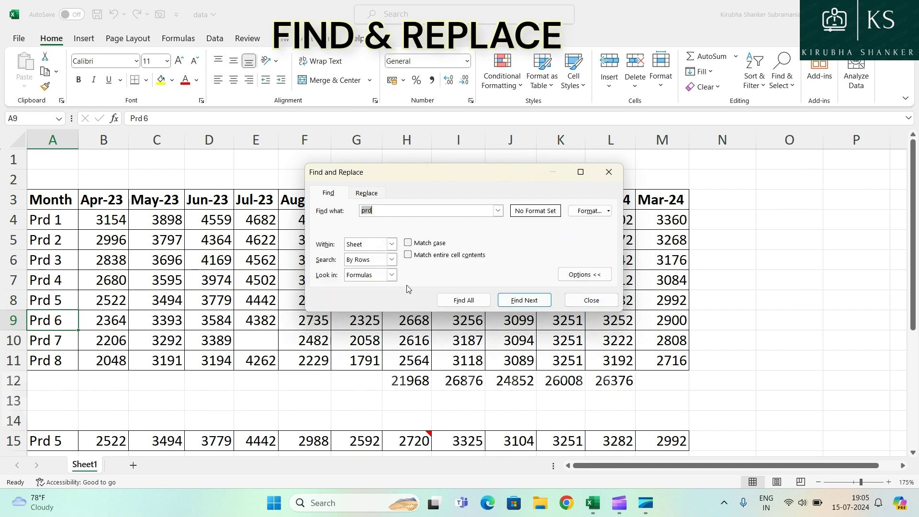
Step: Fill cell A8, the first "Prd 5" label, with yellow
click(379, 211)
click(50, 296)
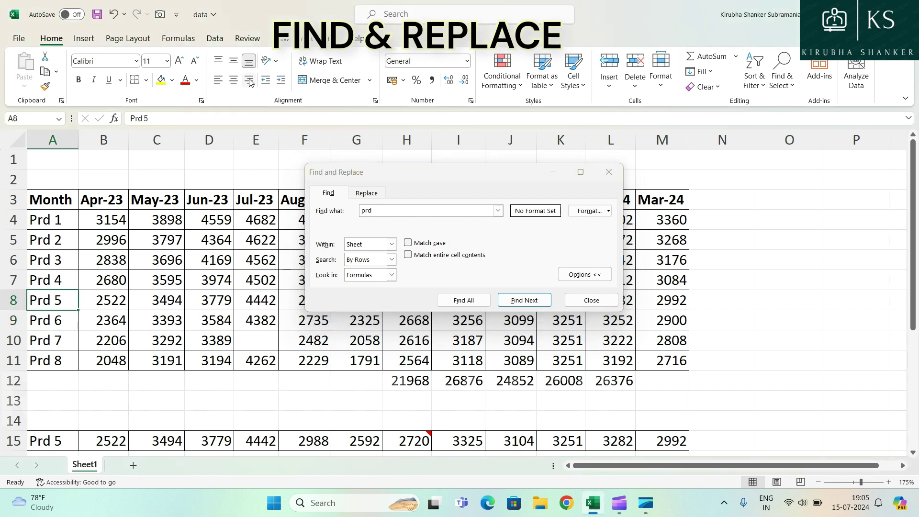
click(161, 80)
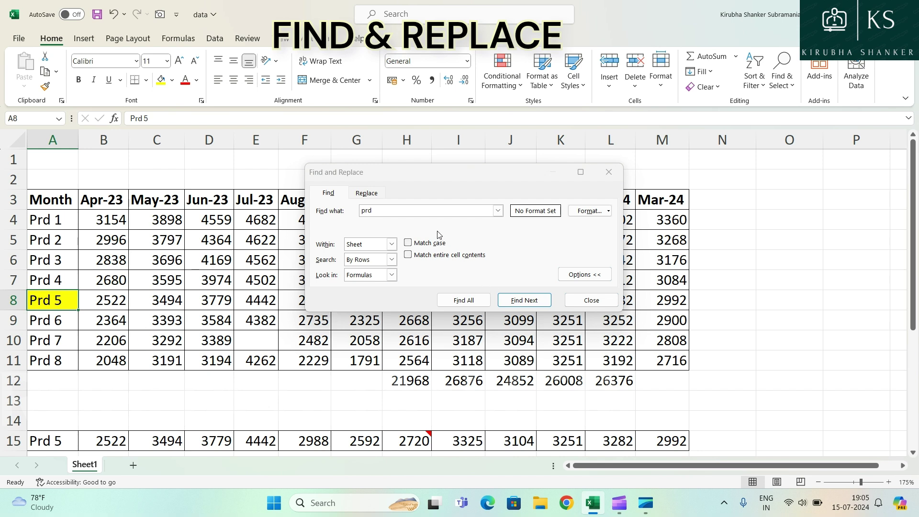
Step: Search for "prd 5" and select the matching cell A15
click(417, 213)
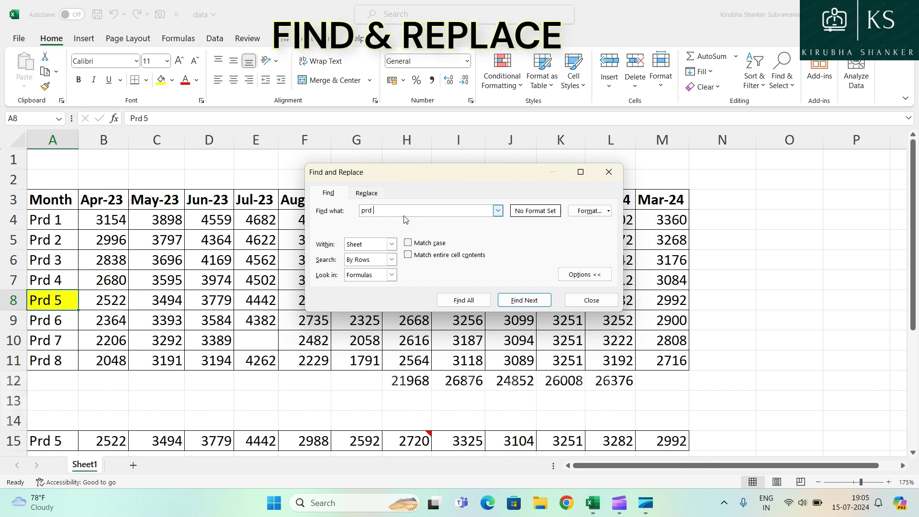
key(Return)
click(526, 302)
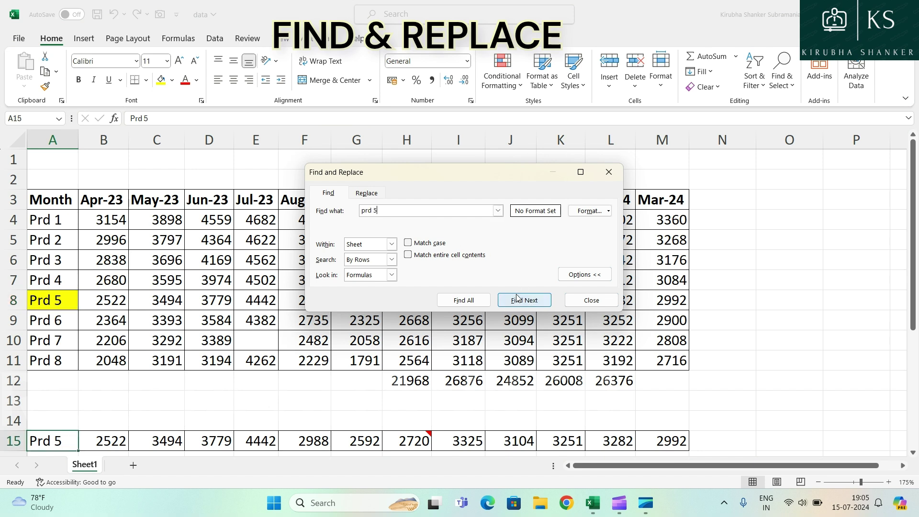
click(38, 442)
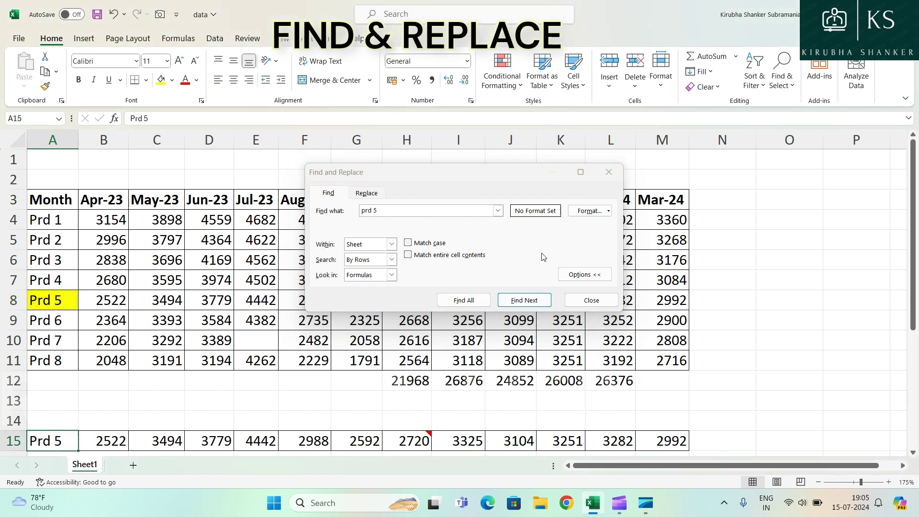
Step: Restrict the "prd 5" search to cells with a yellow fill and find the next match
click(589, 211)
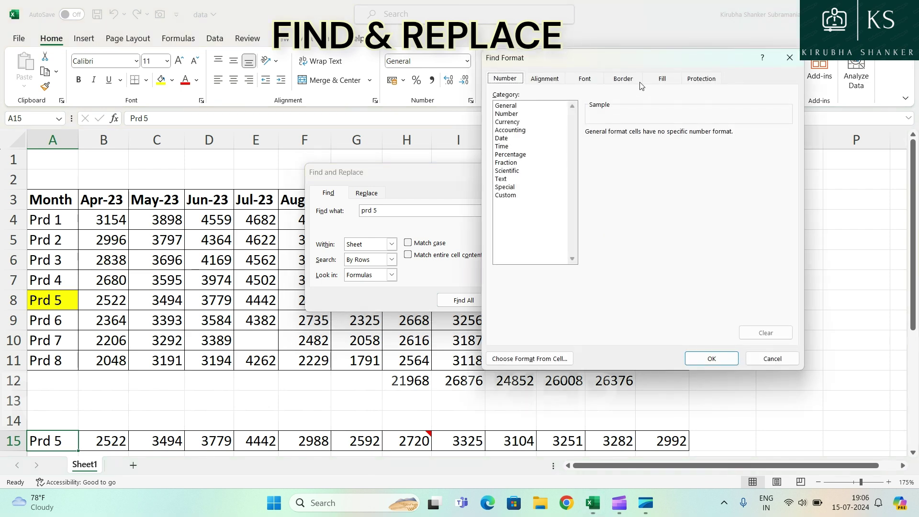
click(668, 81)
click(535, 192)
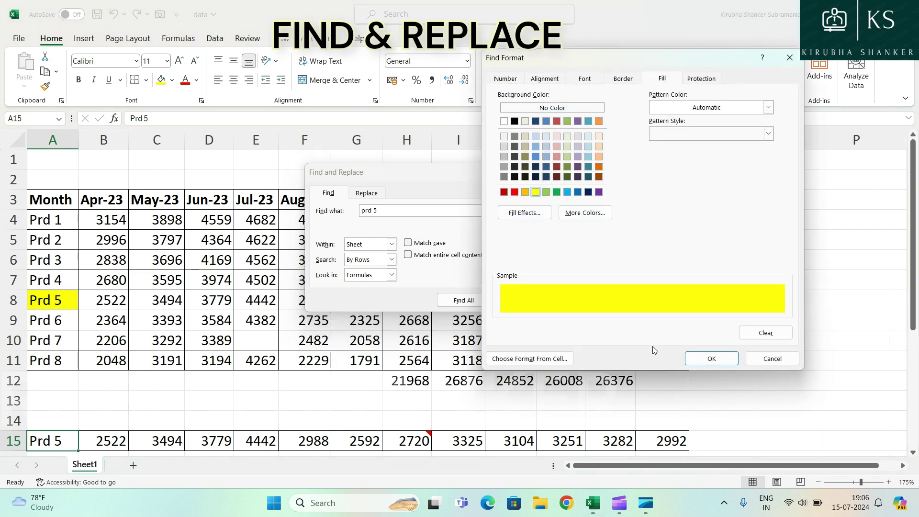
click(711, 358)
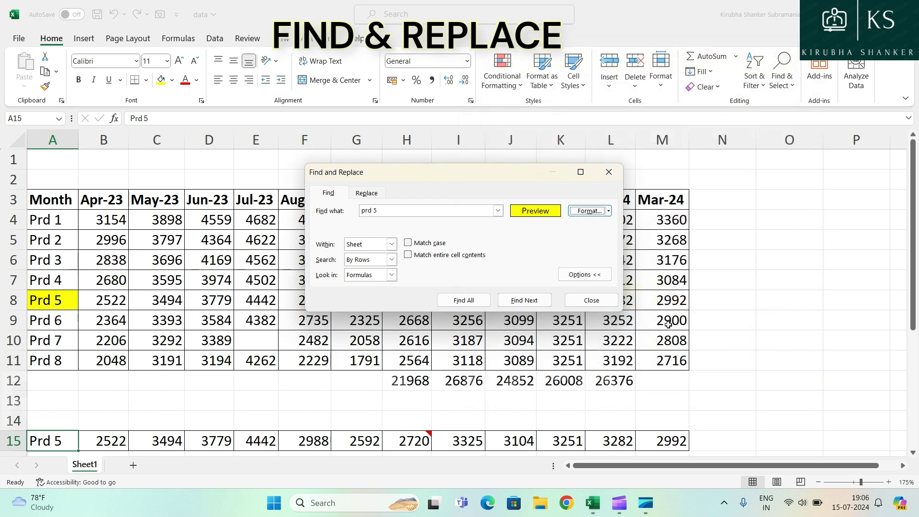
click(527, 301)
click(528, 303)
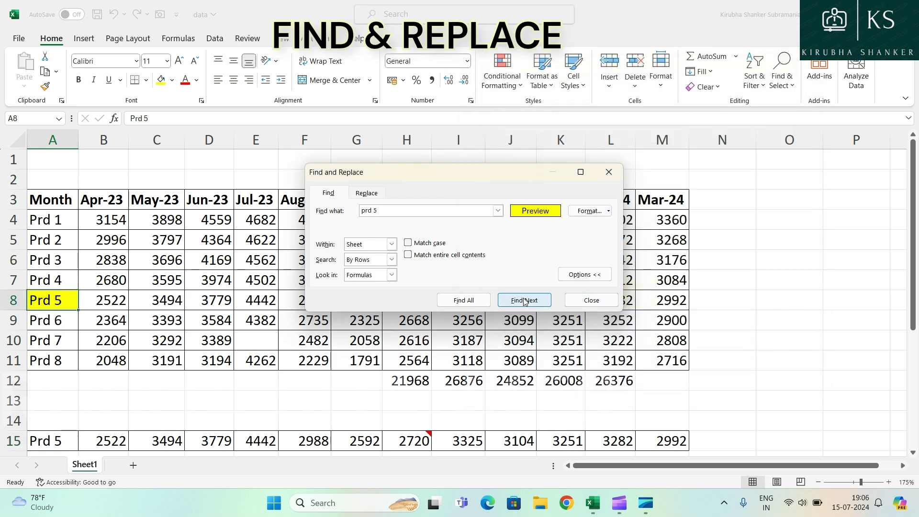
Step: Set the search text to "Prd 5" with case matching on and find the next yellow-filled match
drag(388, 210, 312, 211)
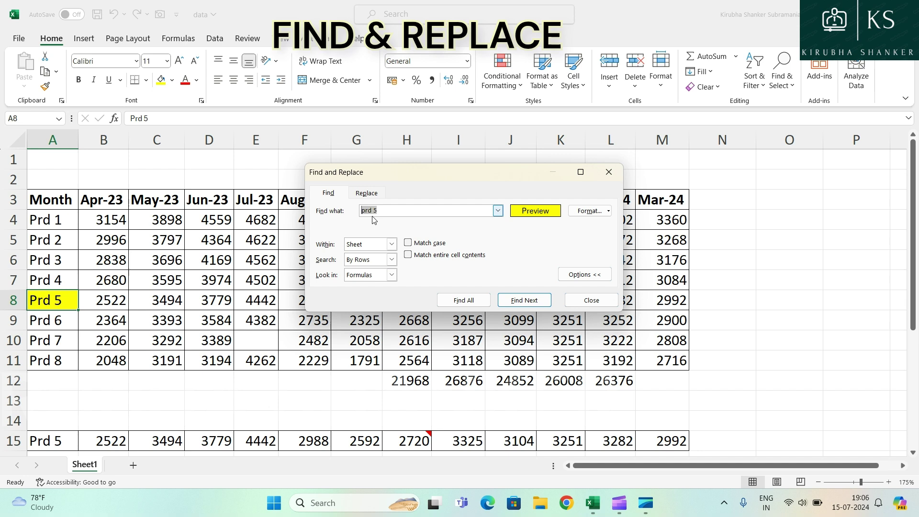
text(P)
click(408, 243)
drag(383, 211, 241, 206)
click(524, 300)
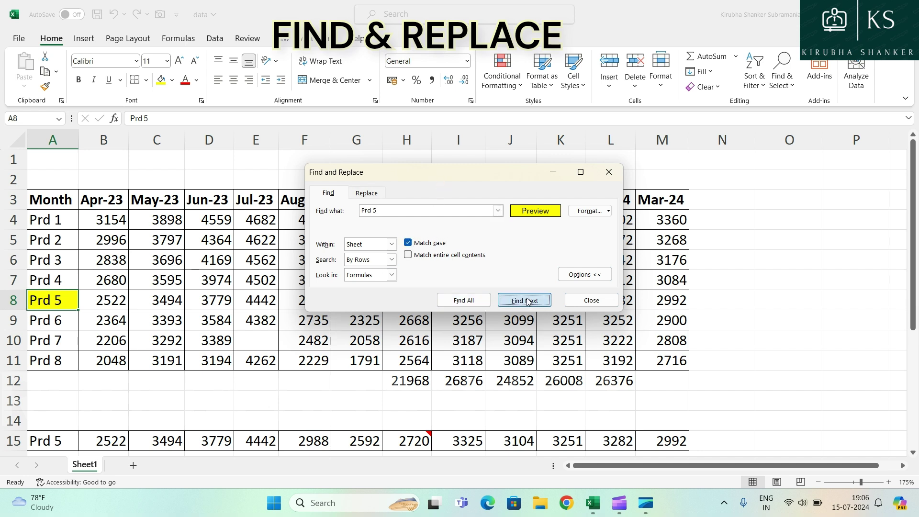
click(525, 301)
click(520, 300)
click(519, 300)
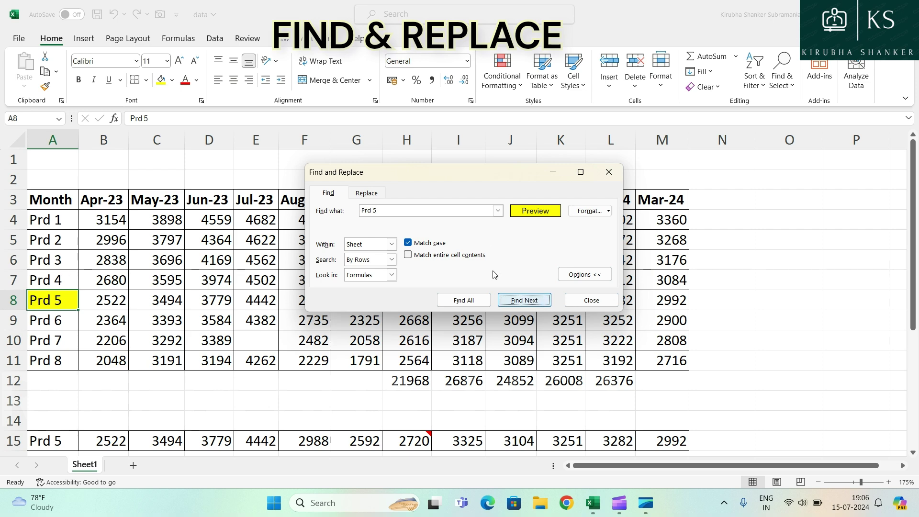
Step: Clear the find format, repeat the case-sensitive search for "Prd 5" and select cell A8
click(594, 212)
click(789, 58)
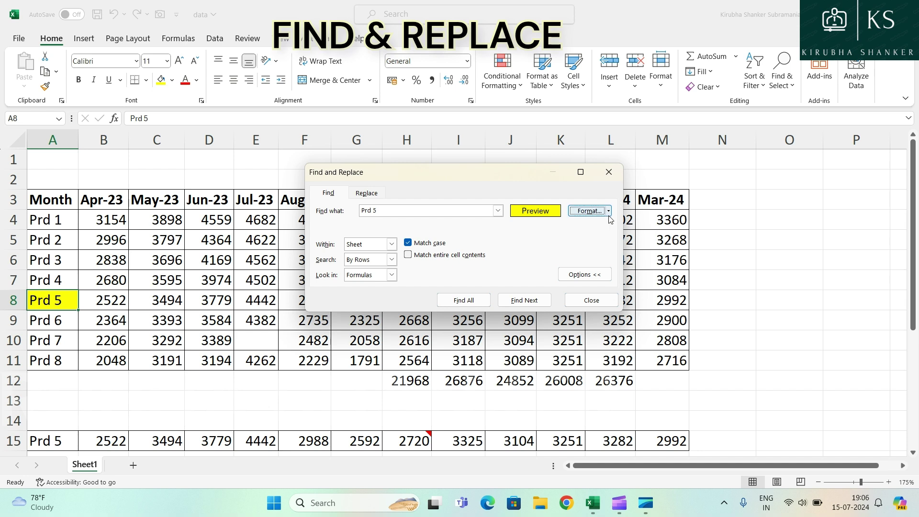
click(609, 211)
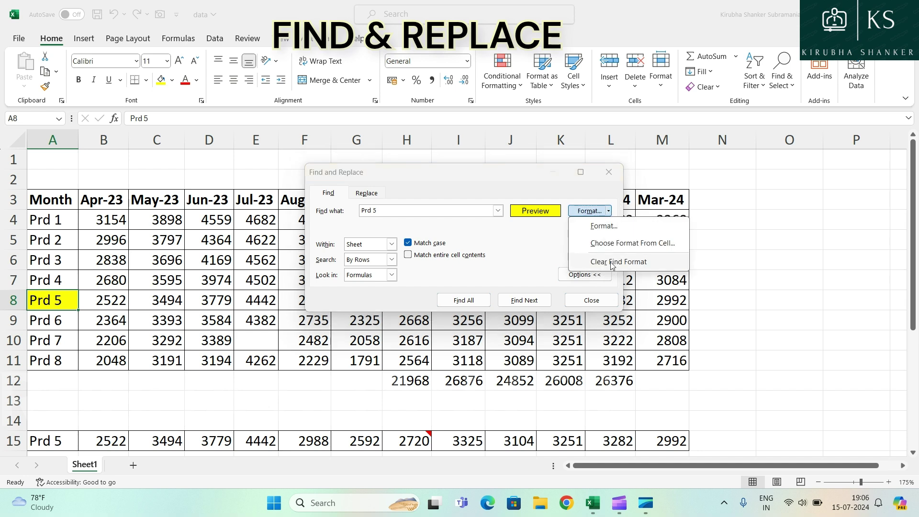
click(612, 262)
click(527, 301)
click(527, 300)
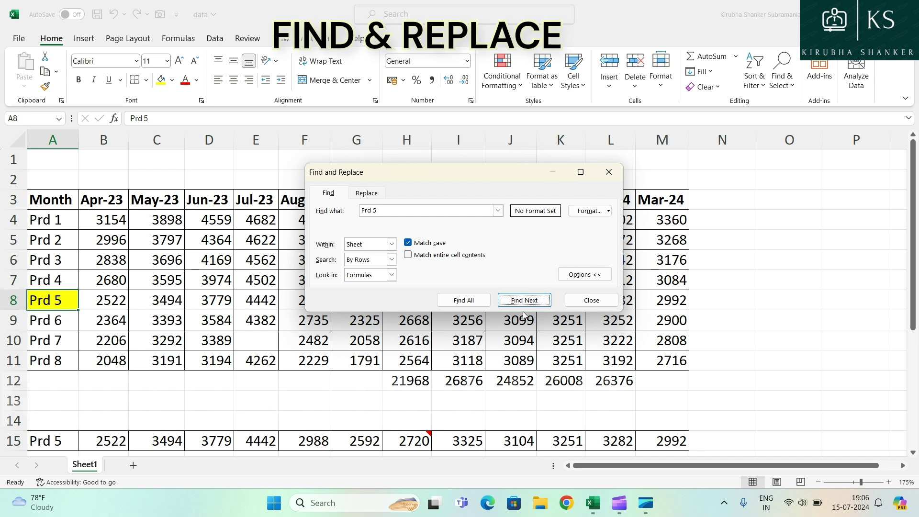
click(527, 300)
click(57, 298)
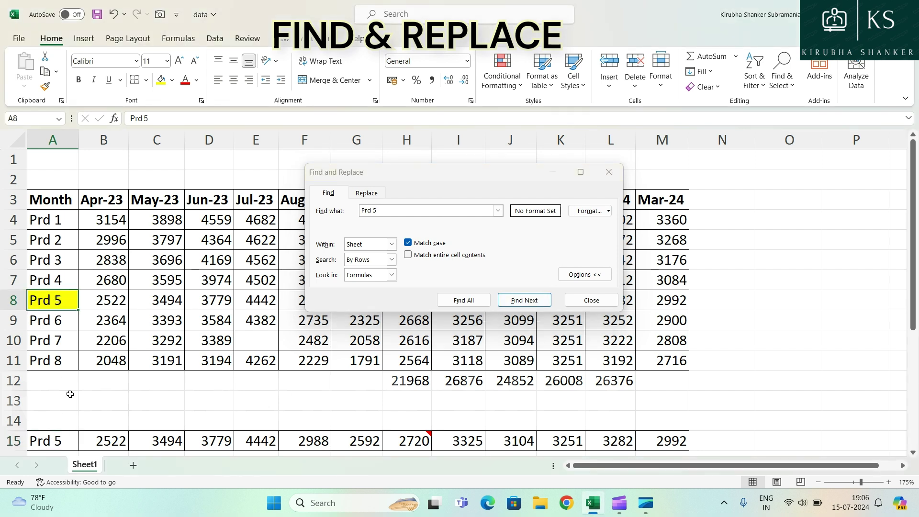
Step: Select cell A15 and step through the case-sensitive matches for "Prd 5"
click(58, 440)
click(527, 301)
click(527, 301)
click(527, 300)
click(527, 301)
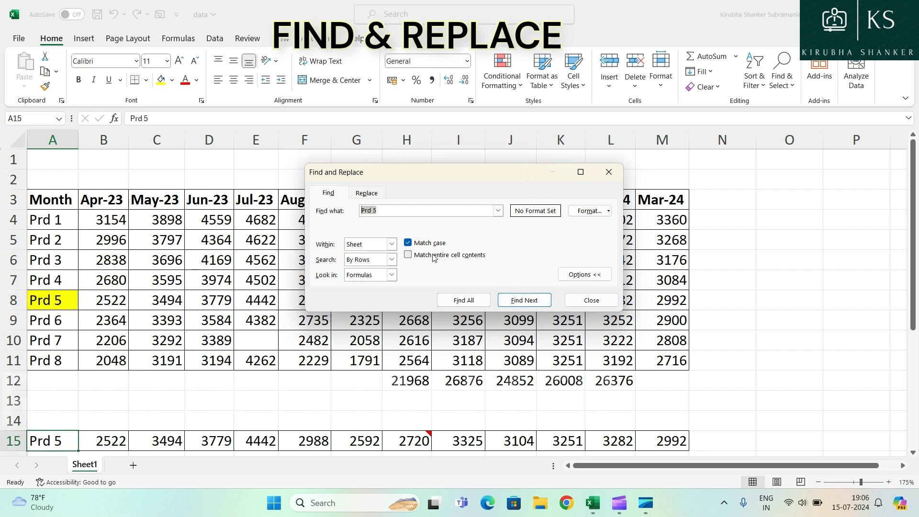
Step: Shorten the search text to "Prd" and step through the case-sensitive matches in the product column
click(493, 211)
click(524, 301)
click(525, 302)
click(525, 300)
click(525, 301)
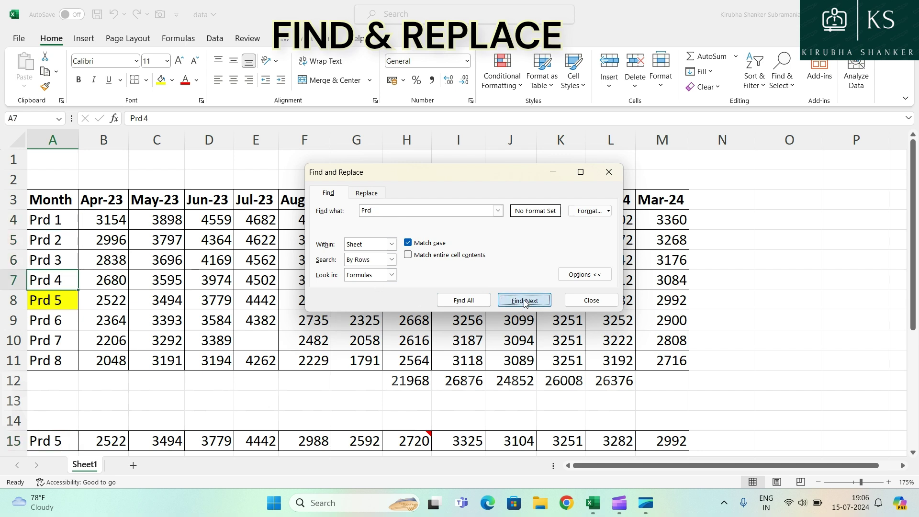
click(525, 301)
click(525, 300)
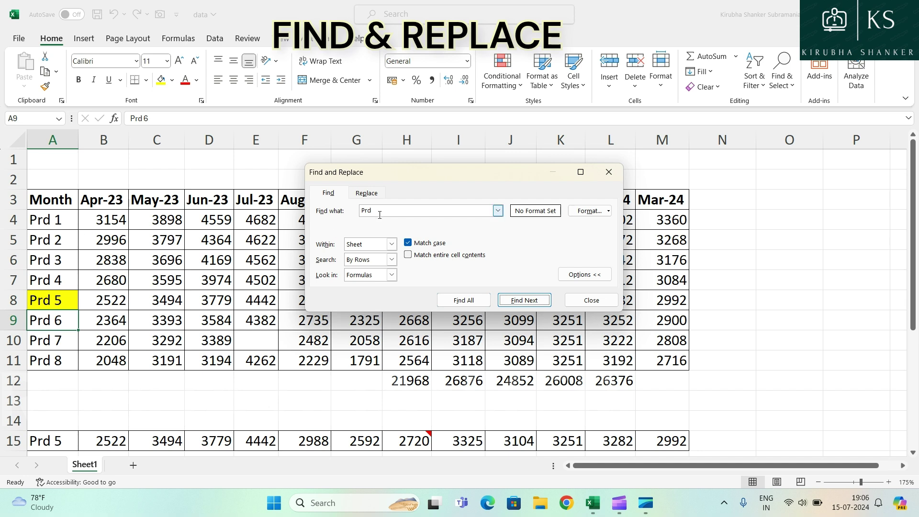
Step: Turn on whole-cell matching and search twice for "Prd"
click(407, 255)
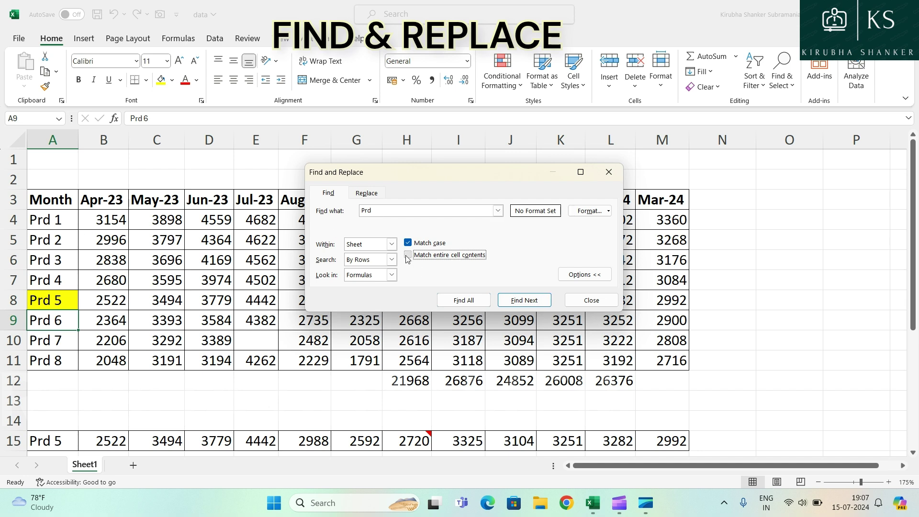
click(529, 302)
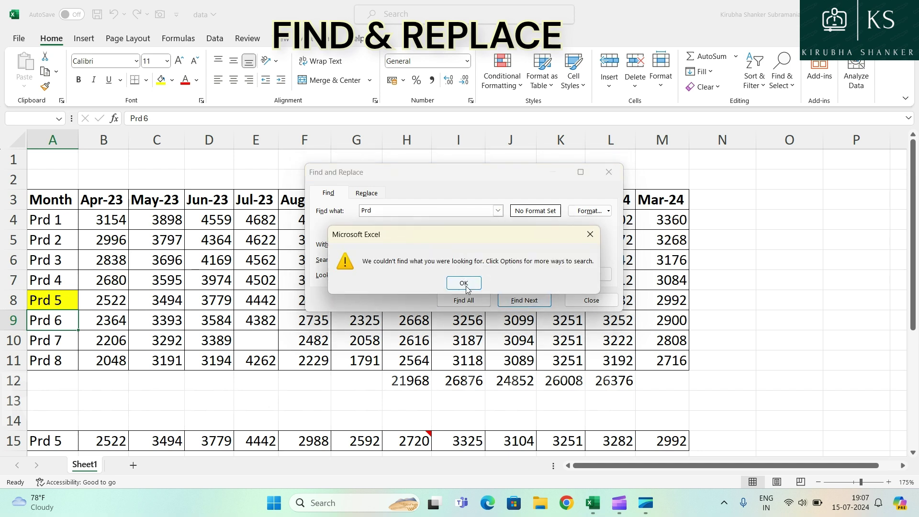
click(464, 284)
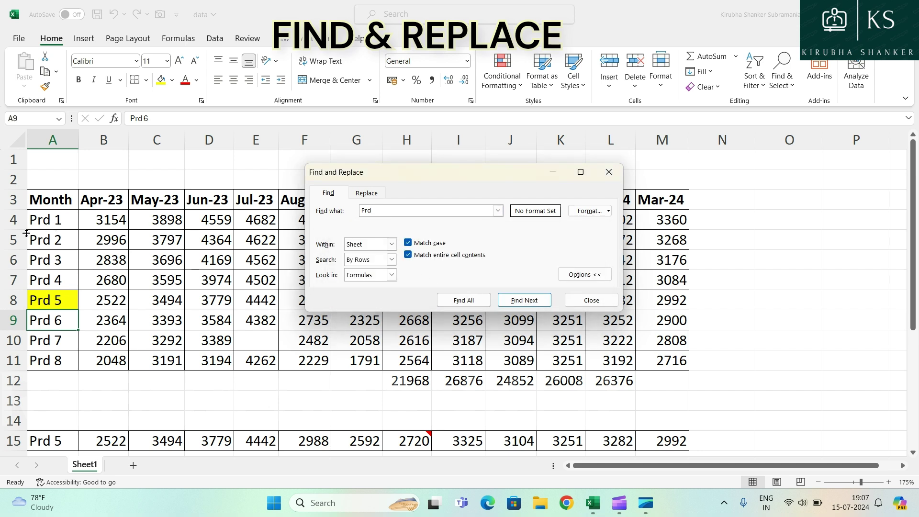
click(523, 302)
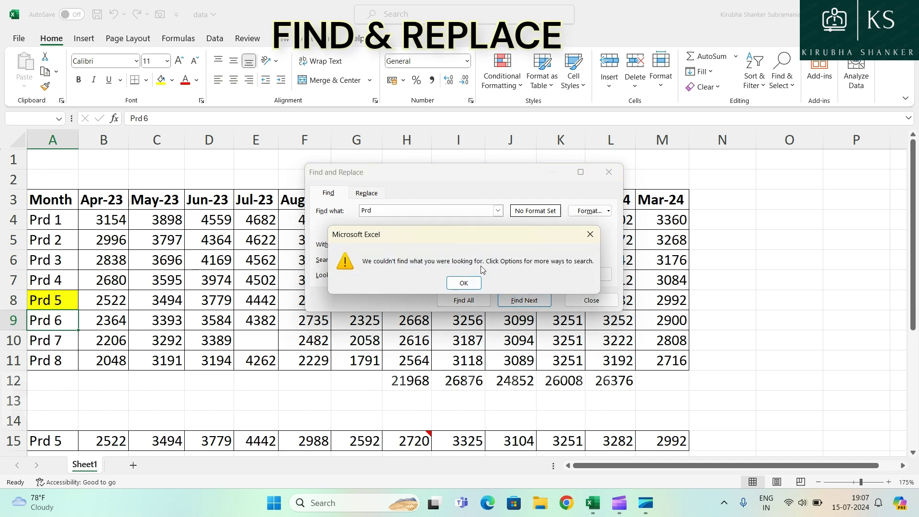
click(474, 283)
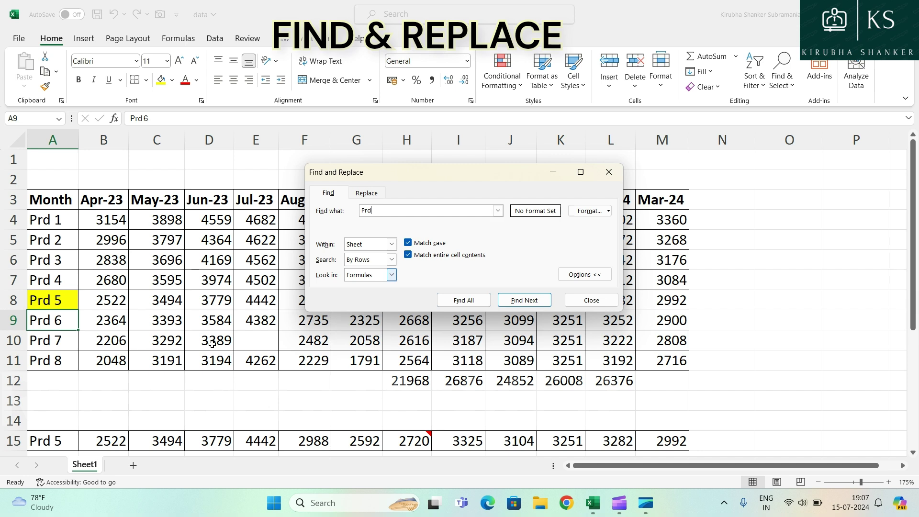
Step: Find the whole-cell match for "Prd 3", and repeat the search with the number removed from the text
click(53, 321)
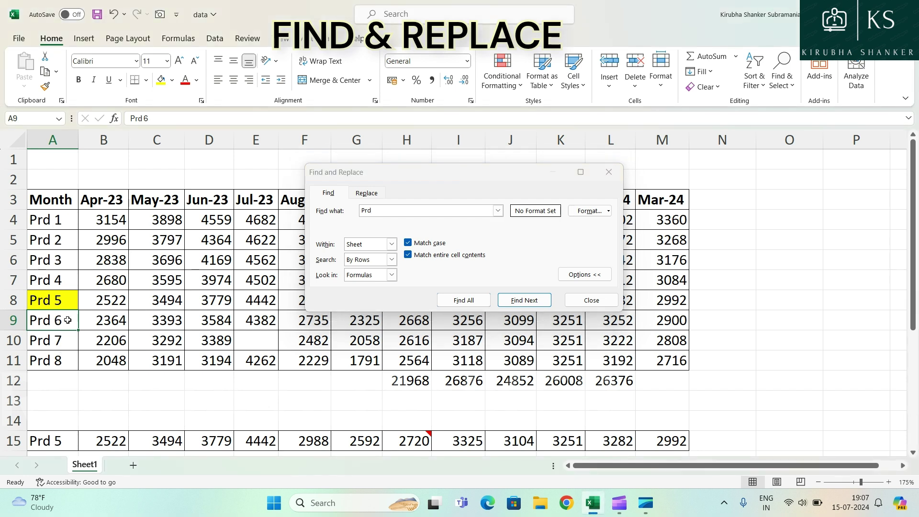
click(379, 214)
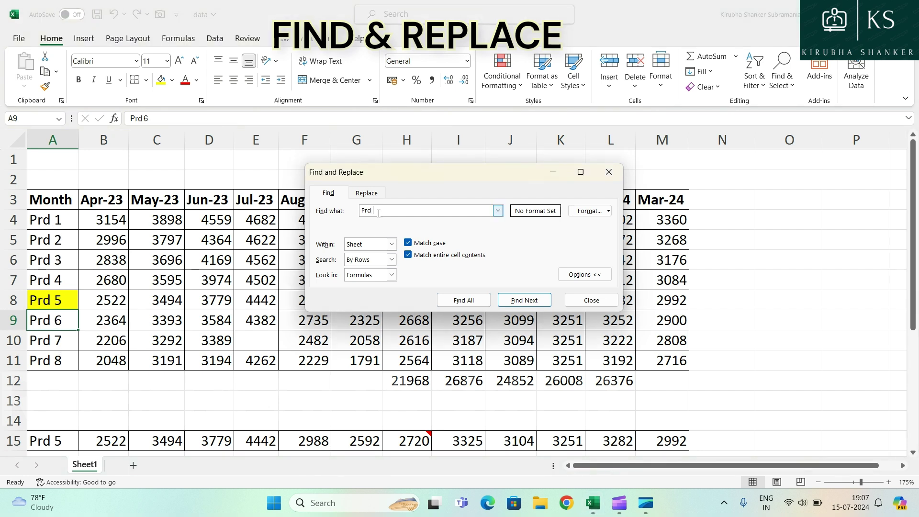
text(5)
key(BackSpace)
click(522, 302)
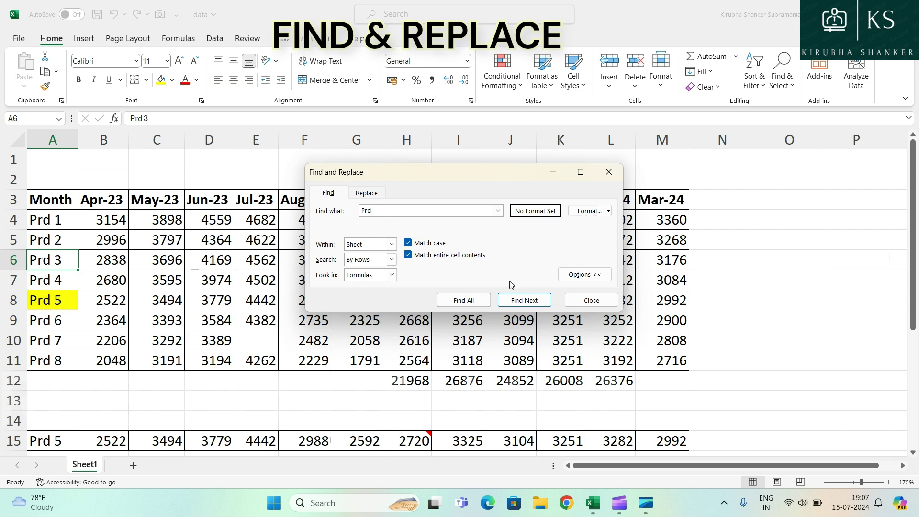
click(523, 300)
click(451, 285)
Step: Set the search scope to the whole workbook
click(391, 244)
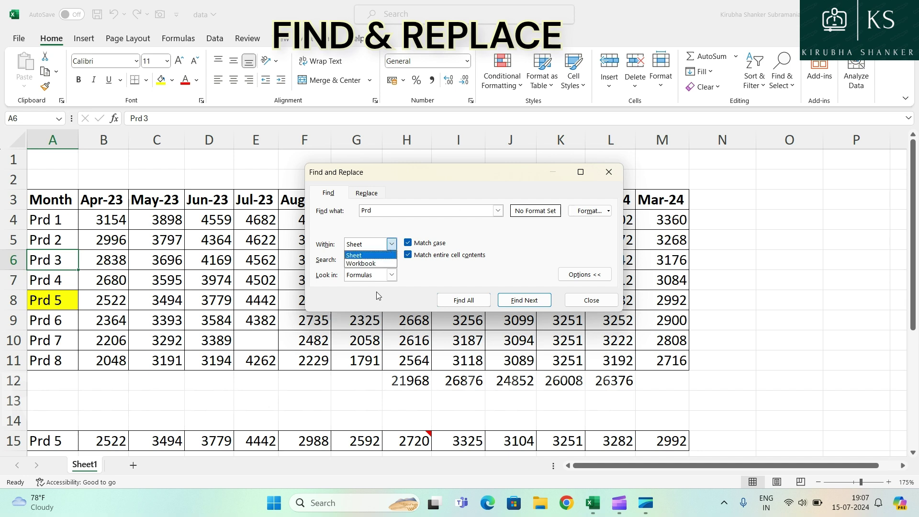
click(377, 256)
click(391, 244)
click(372, 266)
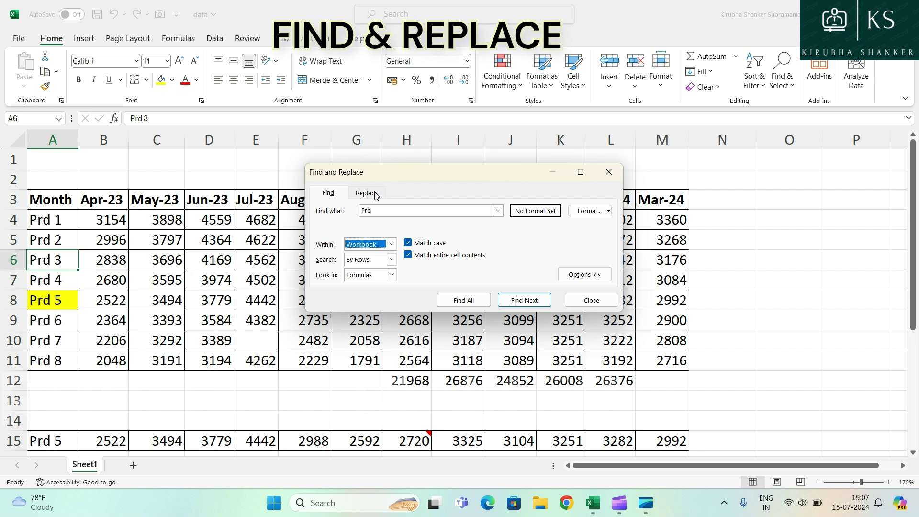
Step: Set the replacement text to "PRR" with a light purple fill as its replacement format
click(367, 193)
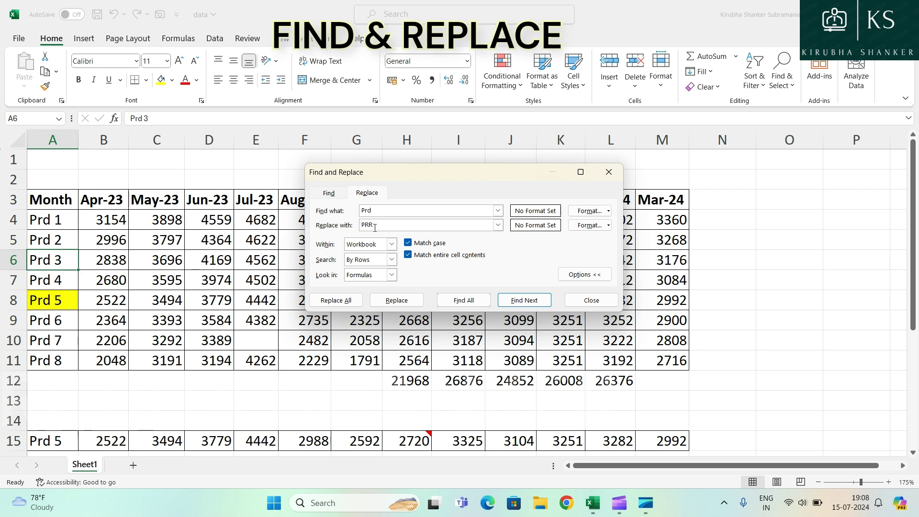
click(588, 225)
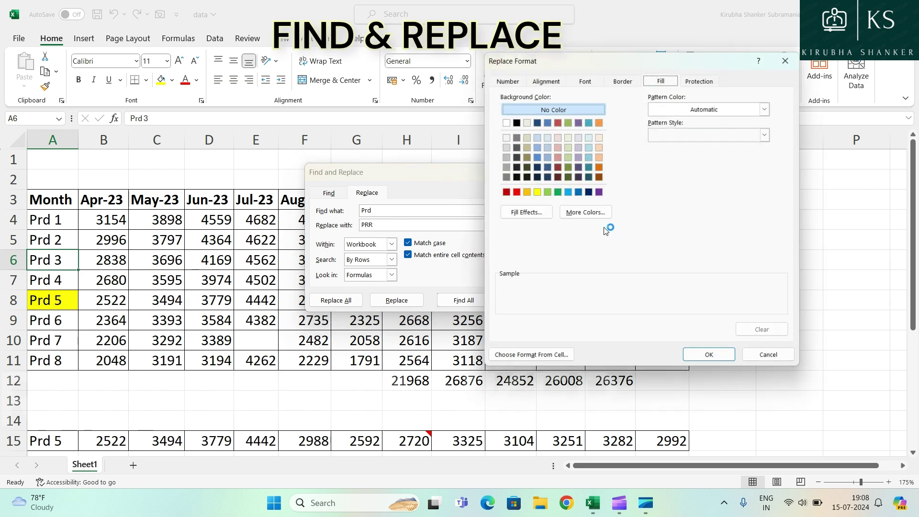
click(577, 177)
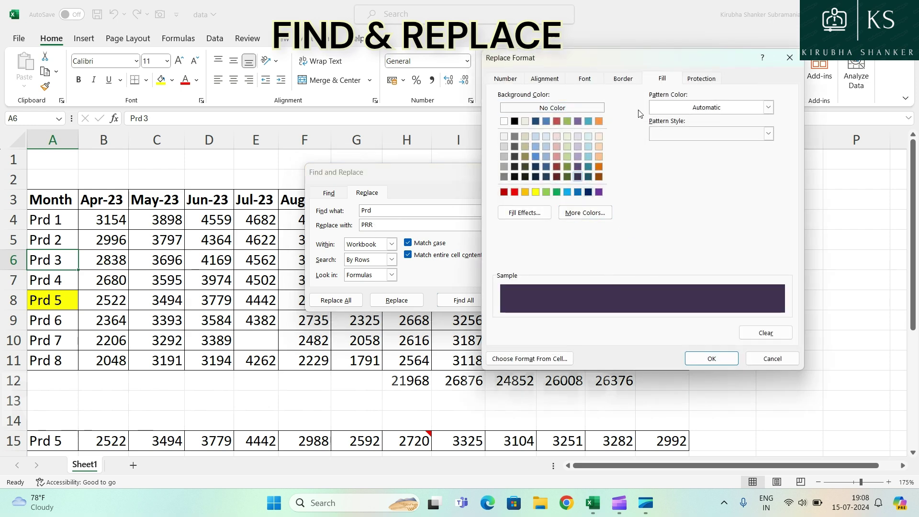
click(577, 147)
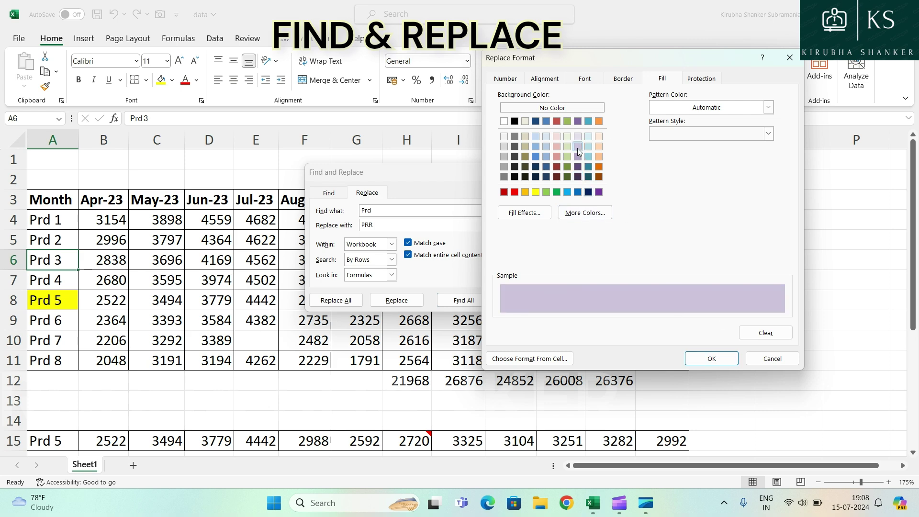
click(700, 359)
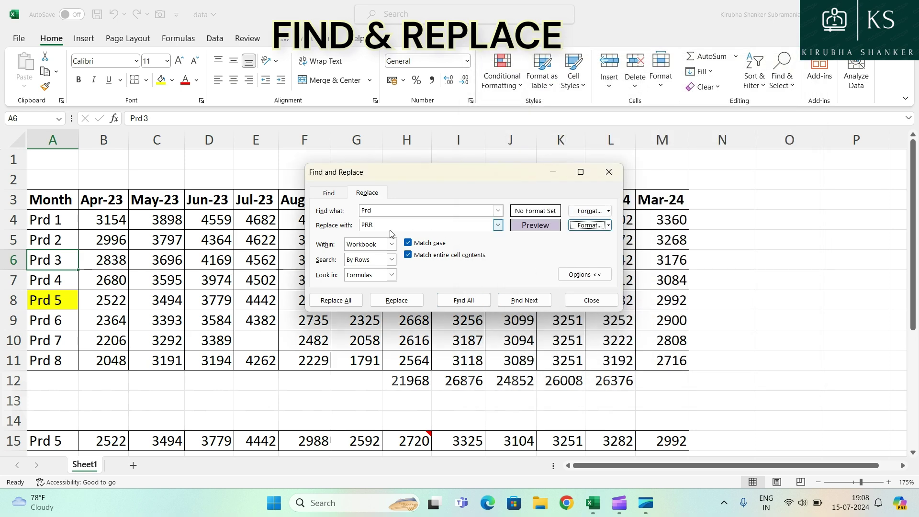
Step: Search for "Prd" with whole-cell matching, and turn that option off to find the next match
click(525, 300)
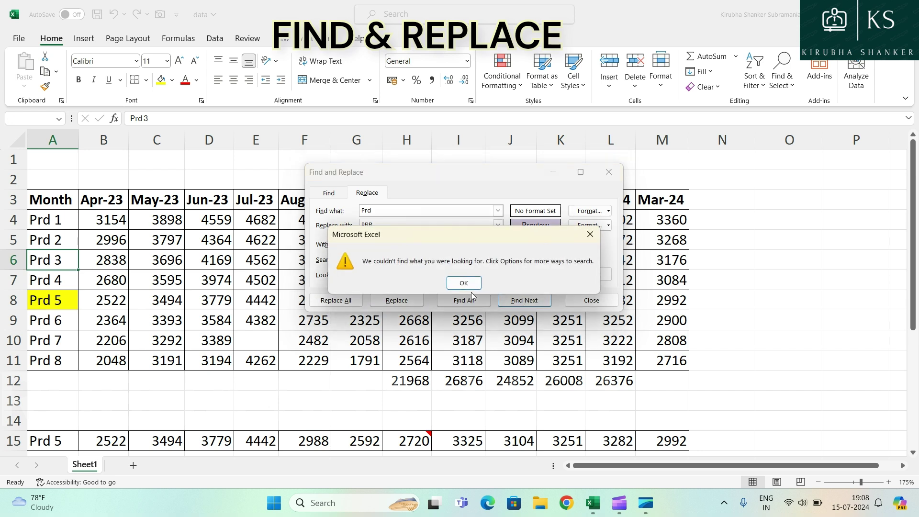
click(459, 278)
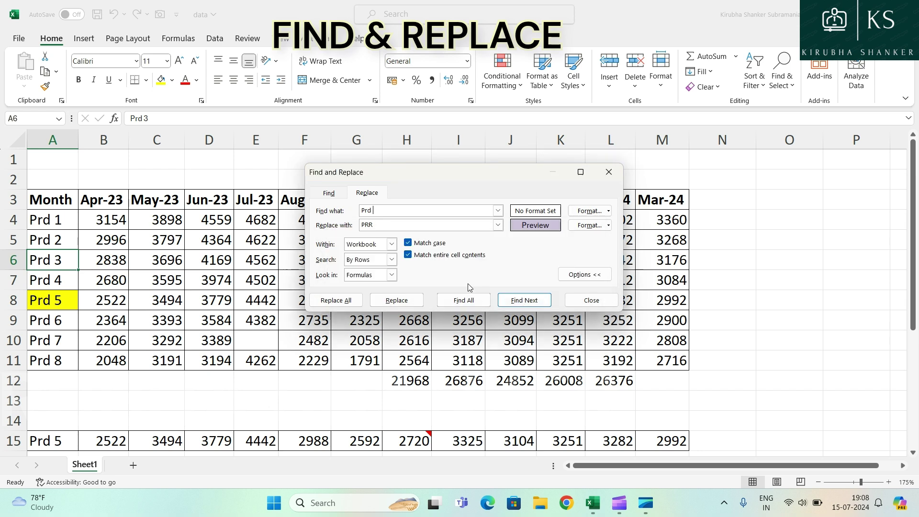
click(414, 257)
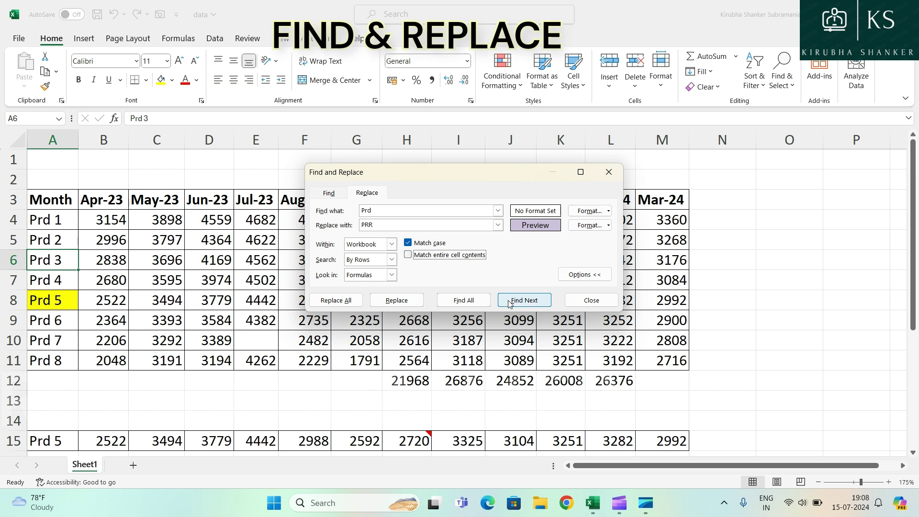
click(525, 300)
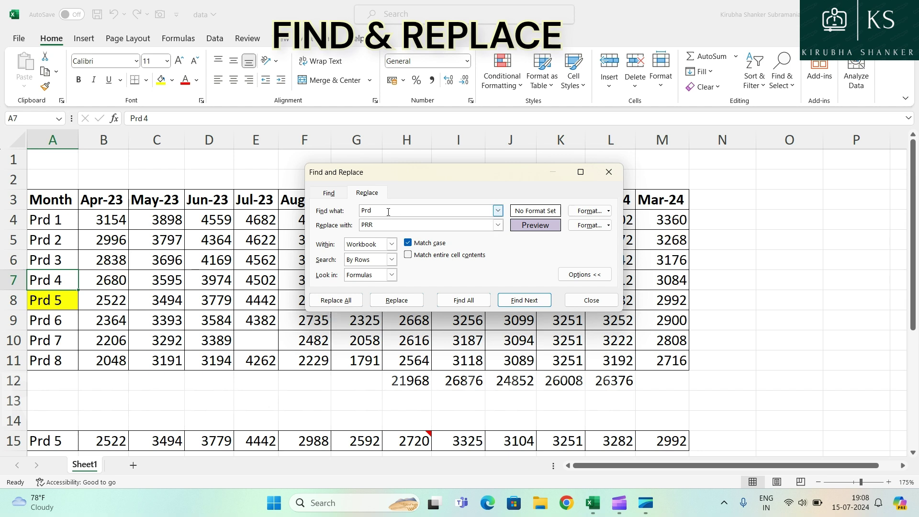
Step: Turn on whole-cell matching and replace "Prd 4" in cell A7 with the purple-filled "PRR"
click(408, 255)
click(515, 305)
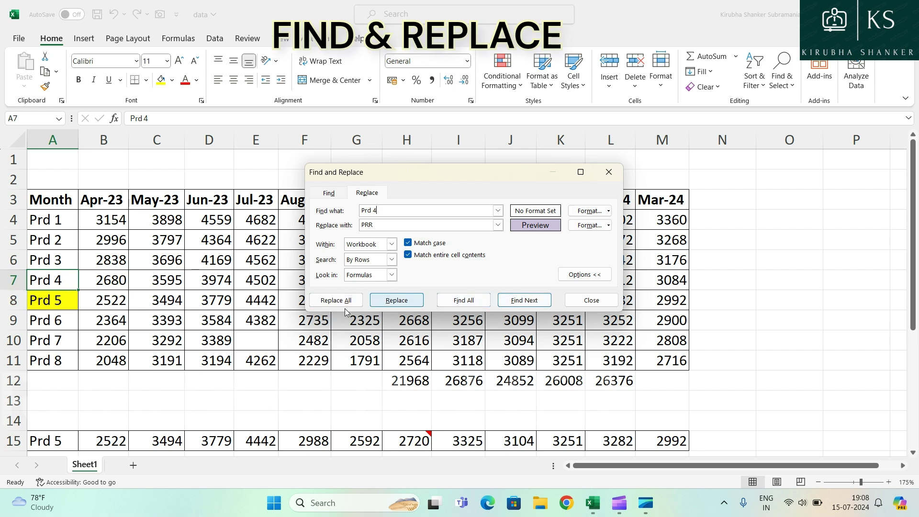
click(394, 302)
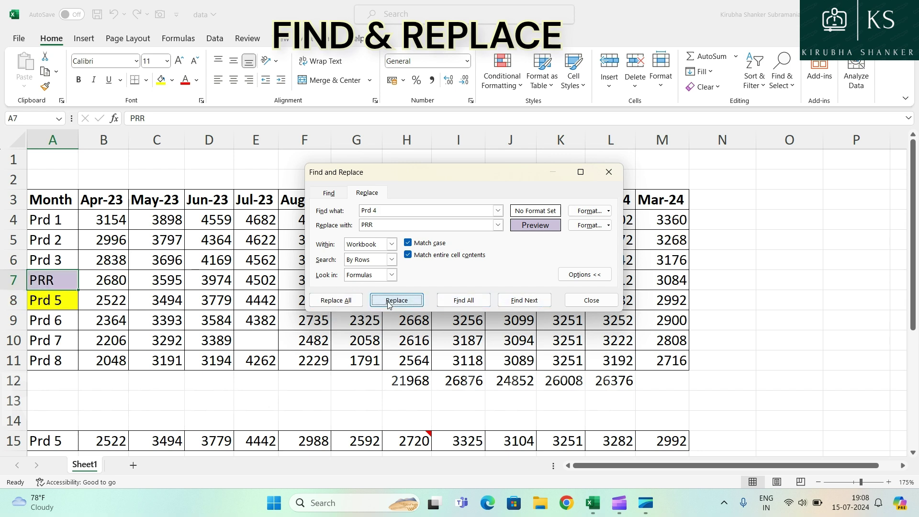
Step: Set the search text to "Prd" with whole-cell matching off and try to replace a single match with "PRR"
click(406, 211)
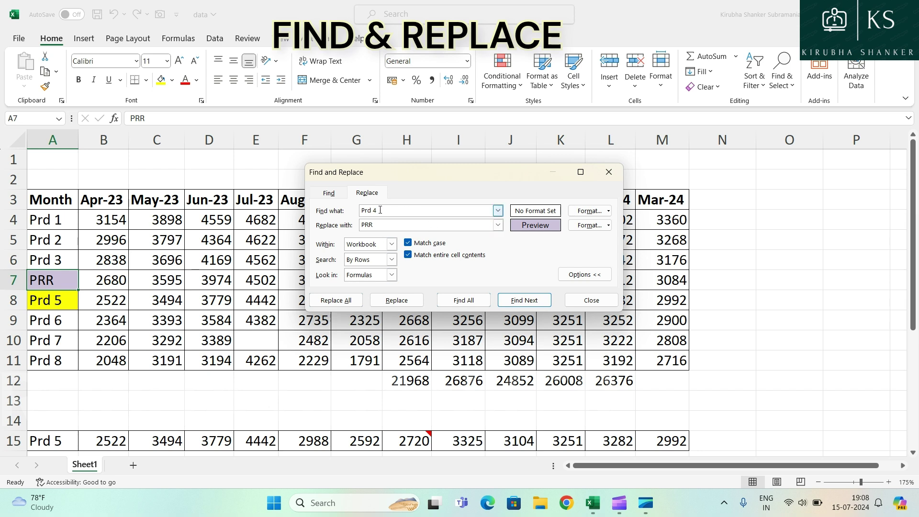
click(408, 255)
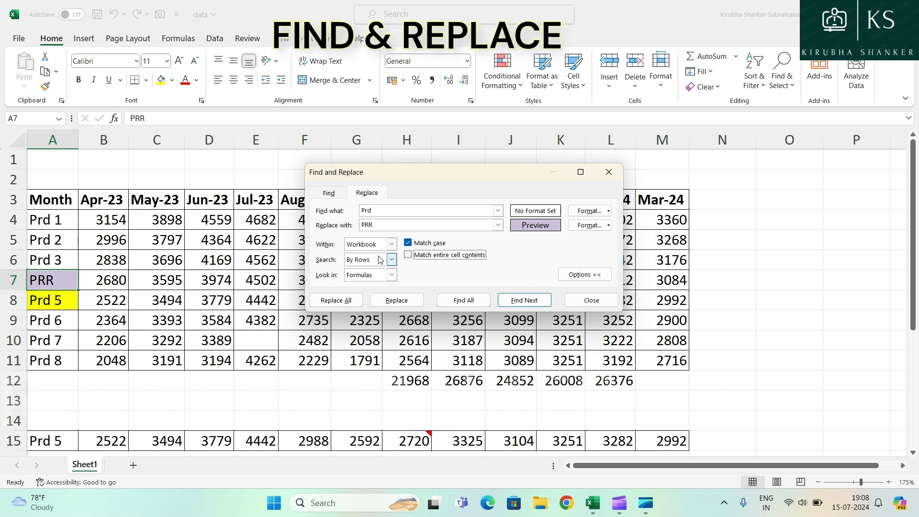
click(389, 301)
key(Return)
click(202, 286)
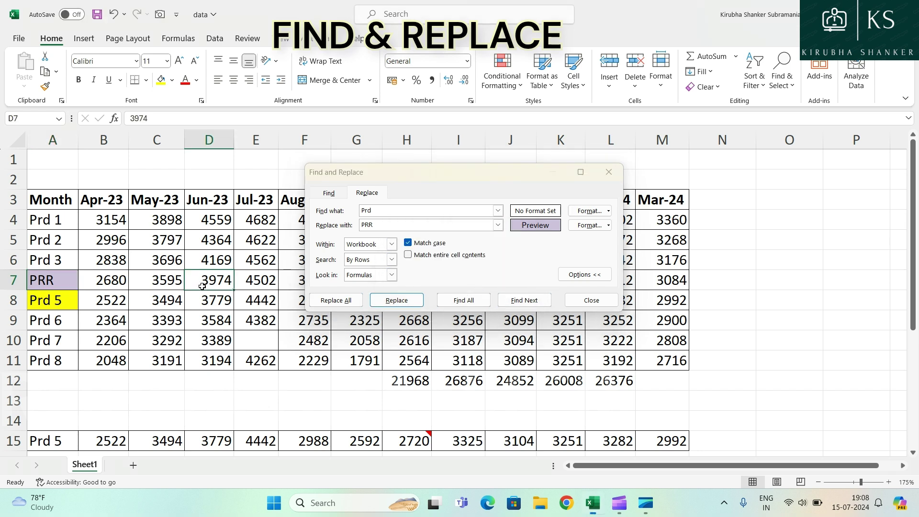
click(411, 301)
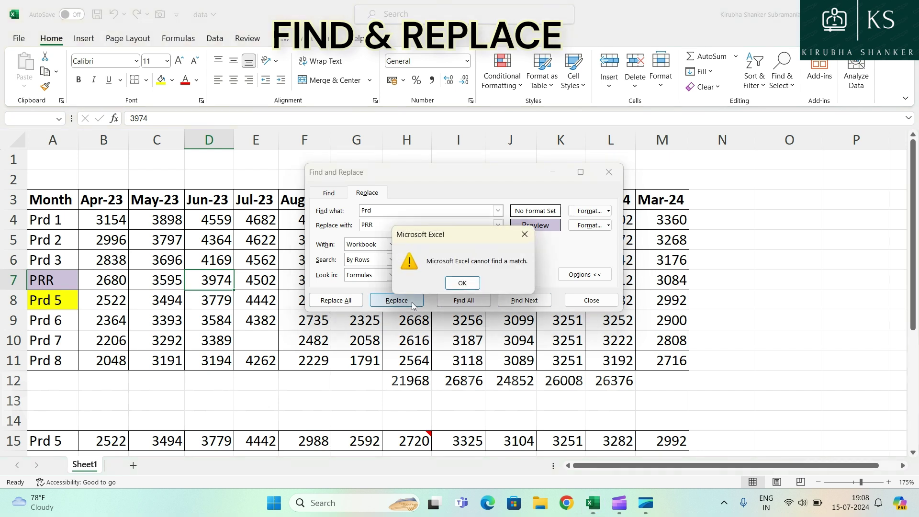
click(460, 282)
Step: Try a single replacement of "Prd" with "PRR" starting from cell B4
click(380, 211)
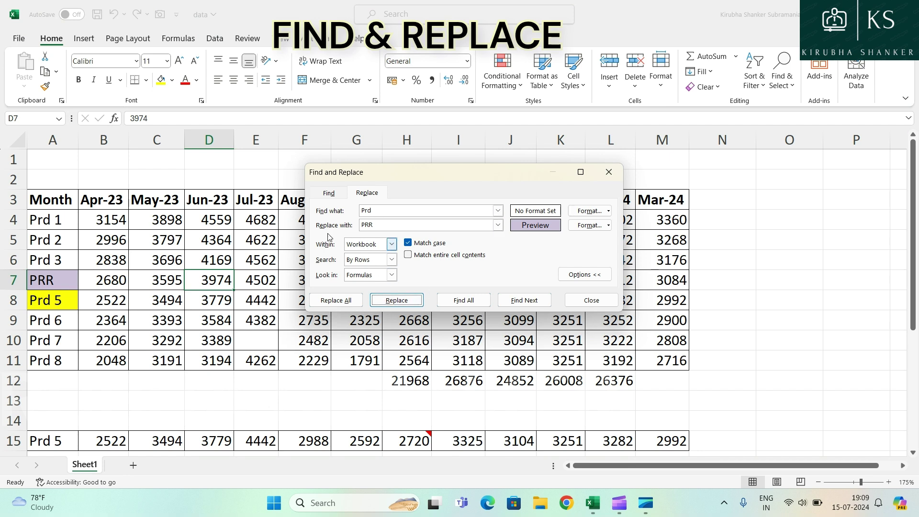
click(114, 225)
click(397, 212)
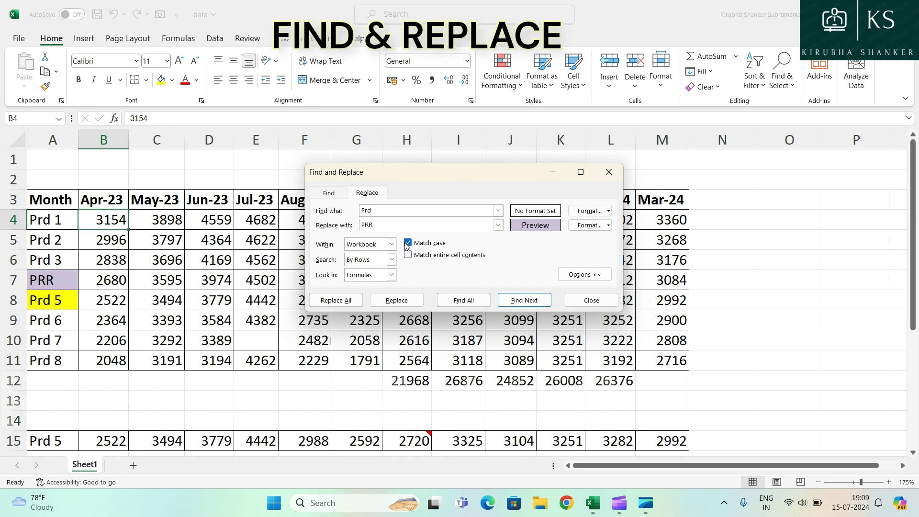
click(397, 300)
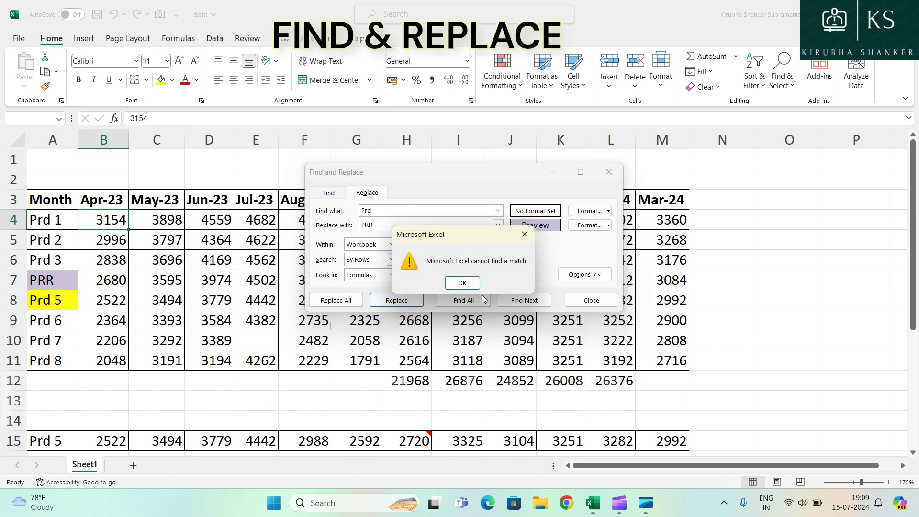
click(463, 283)
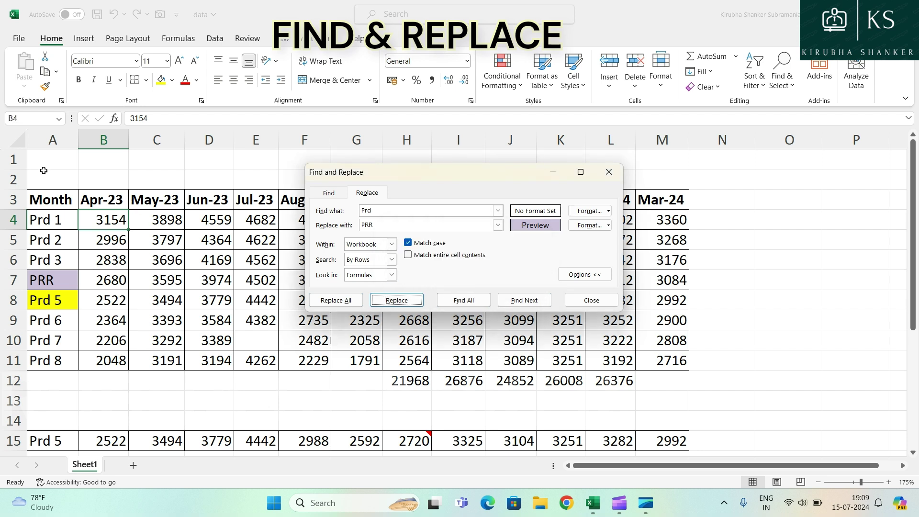
Step: Try a single replacement with column A selected, and remove the trailing space from the search text "Prd"
click(50, 140)
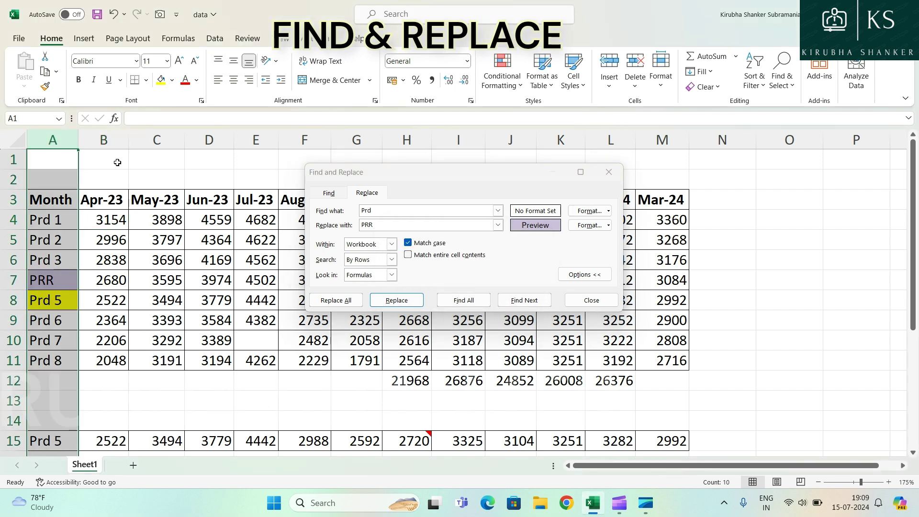
click(409, 301)
click(480, 294)
click(391, 213)
key(BackSpace)
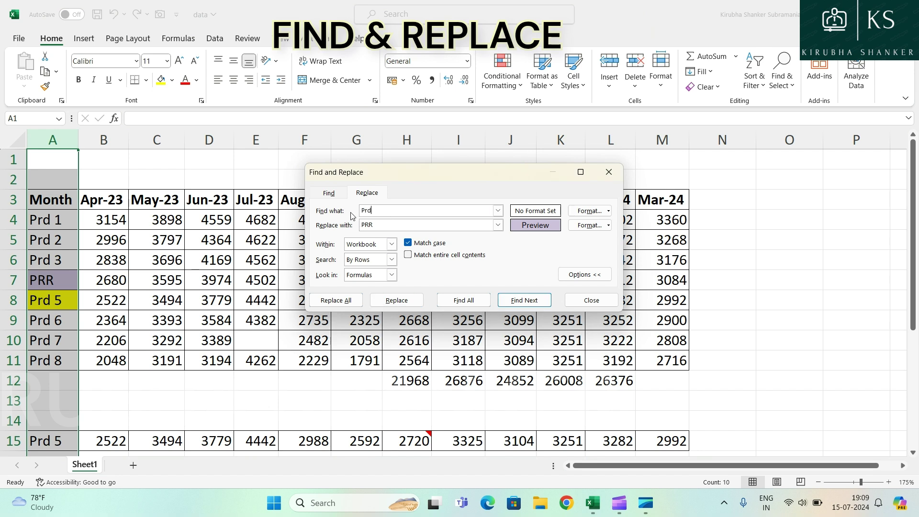
Step: Turn off case matching and replace all occurrences of "Prd" with the purple-filled "PRR"
click(408, 243)
click(332, 300)
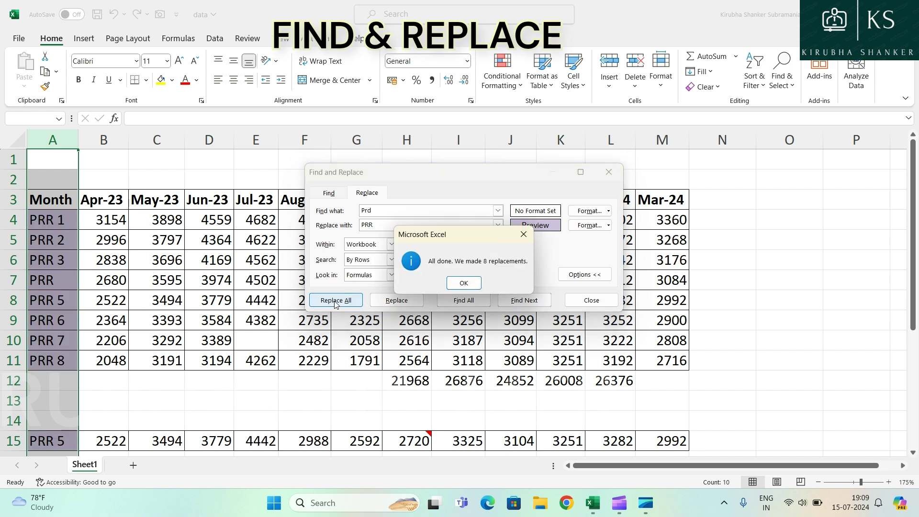
click(466, 285)
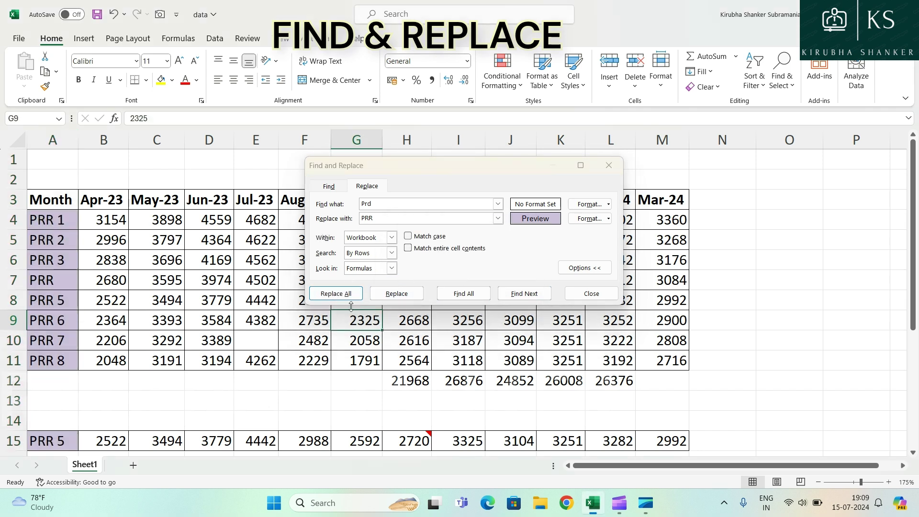
Step: Undo the bulk replacement and try to replace a single "Prd" match with column A selected
click(114, 14)
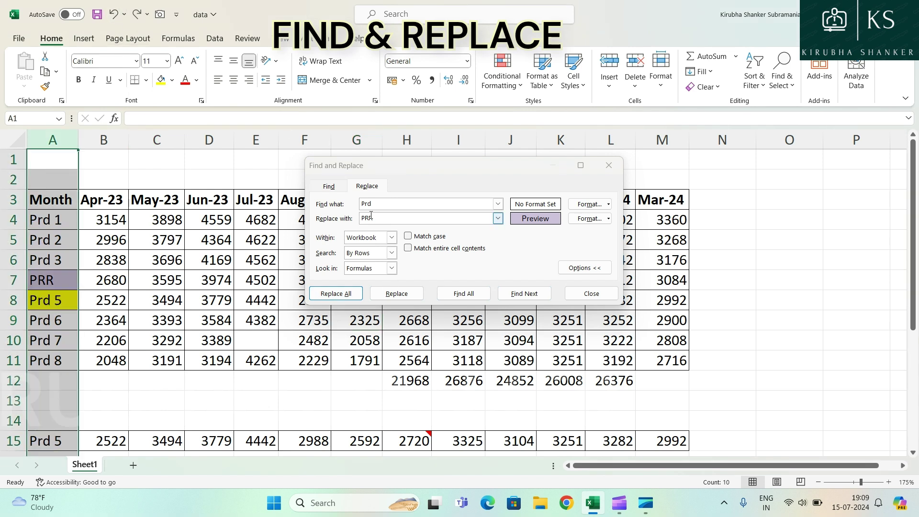
click(412, 294)
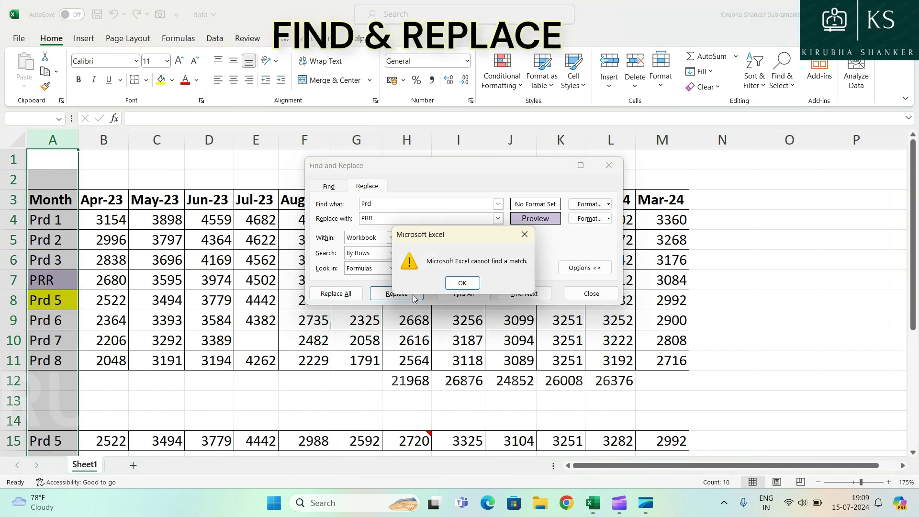
click(463, 283)
Step: Select cell D7 and replace every "Prd" in the workbook with the purple-filled "PRR"
click(201, 278)
click(337, 295)
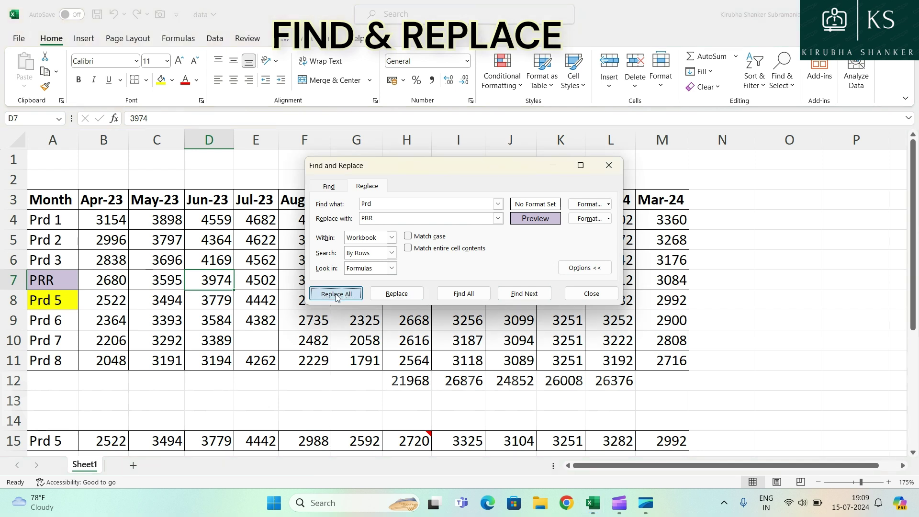
click(461, 285)
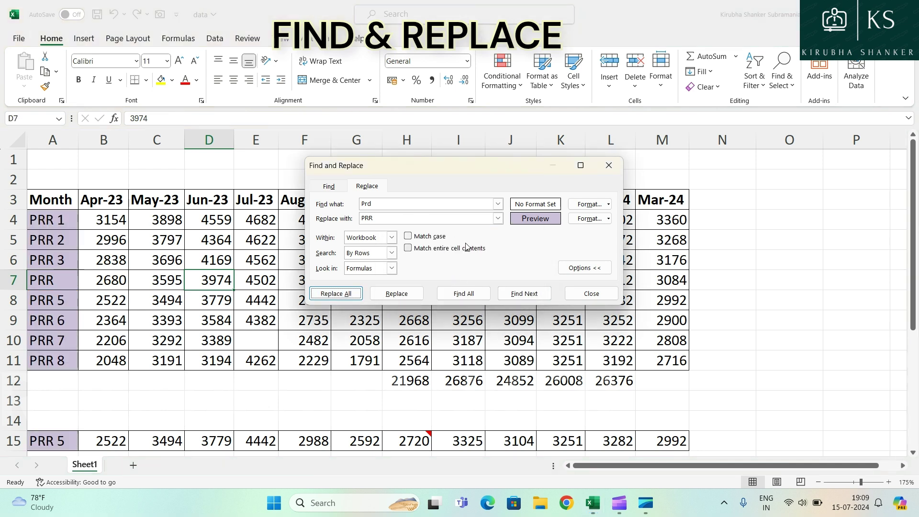